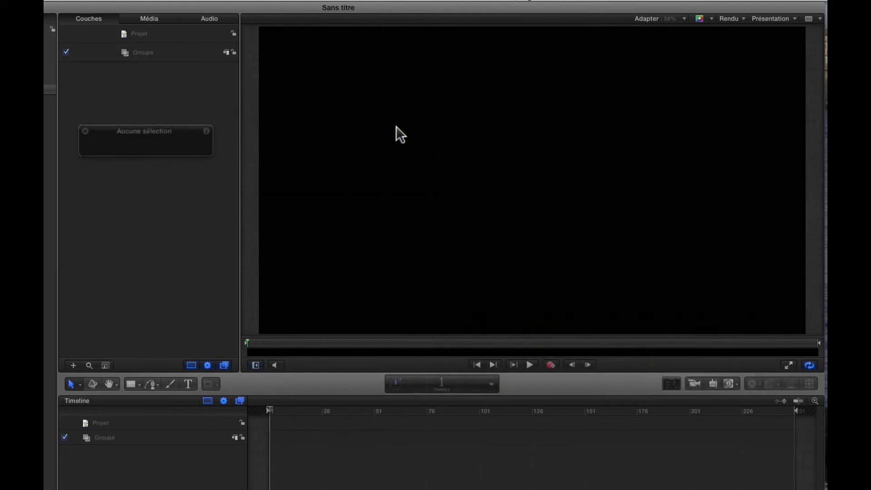
Step: Add the text "bonjour chez vous" in the upper part of the canvas and set its size to 121
{"action": "left_click", "coordinate": [189, 383]}
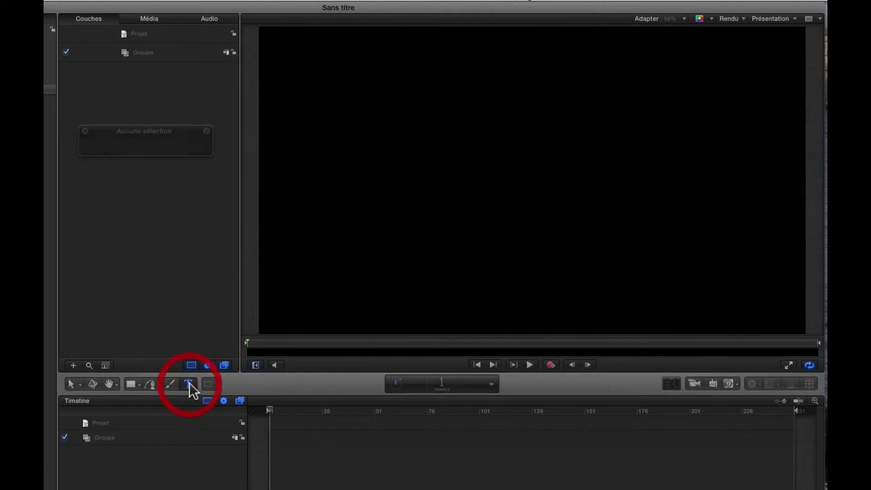
{"action": "left_click", "coordinate": [383, 152]}
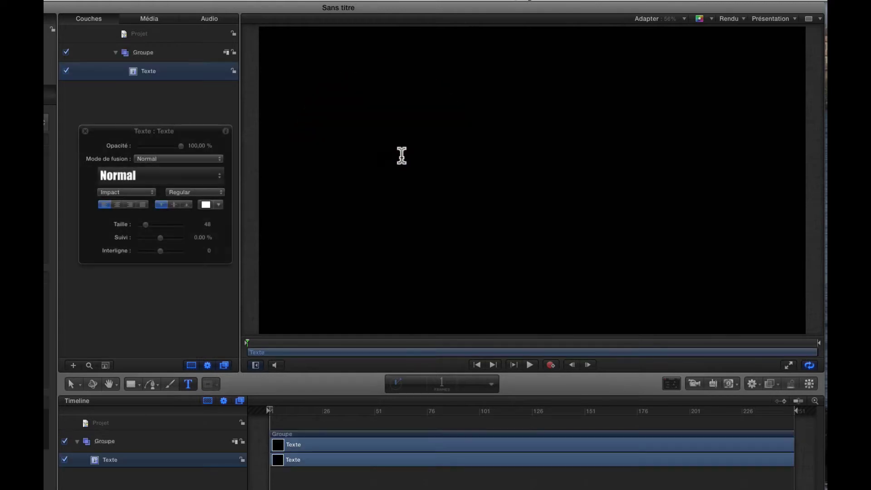
{"action": "left_click", "coordinate": [406, 151]}
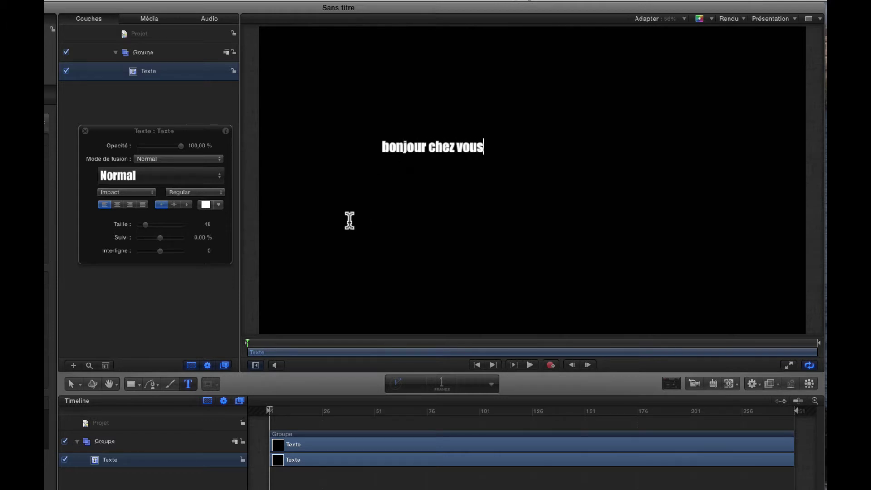
{"action": "mouse_move", "coordinate": [145, 224]}
{"action": "left_mouse_down"}
{"action": "mouse_move", "coordinate": [159, 224]}
{"action": "mouse_move", "coordinate": [151, 223]}
{"action": "left_mouse_up"}
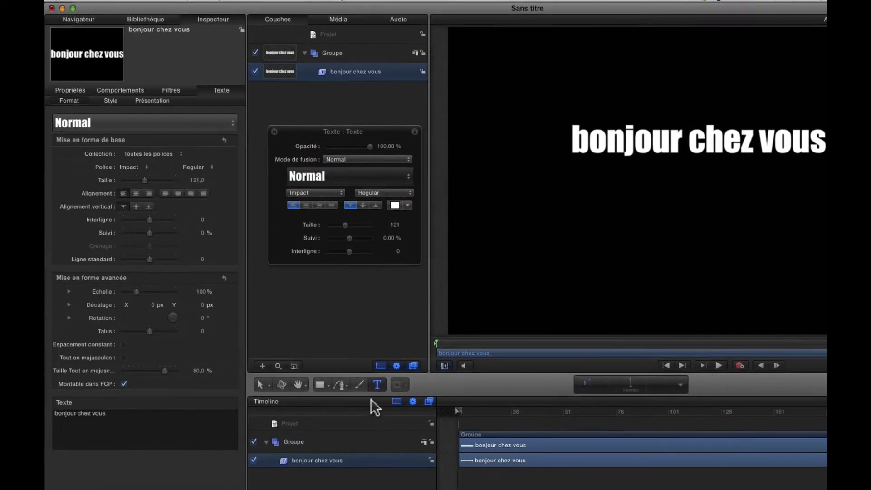
Step: Set the text's presentation method to Trajectoire so it follows a path
{"action": "left_click", "coordinate": [146, 100]}
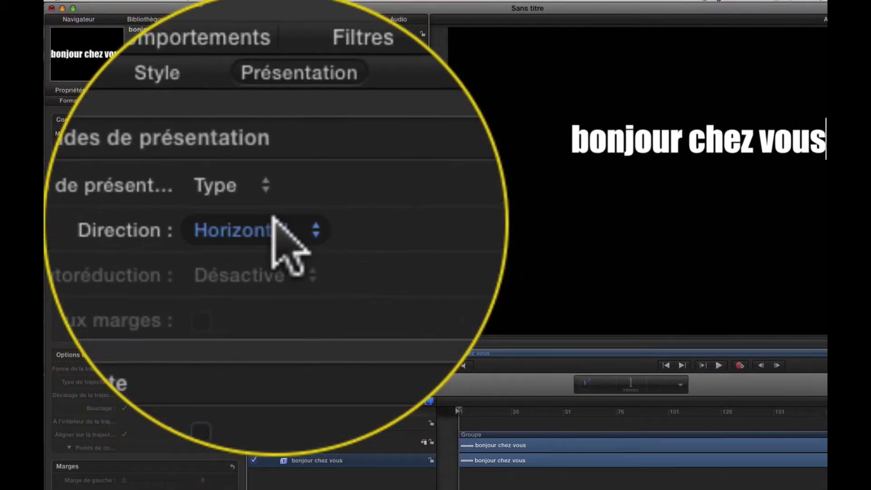
{"action": "left_click", "coordinate": [277, 227]}
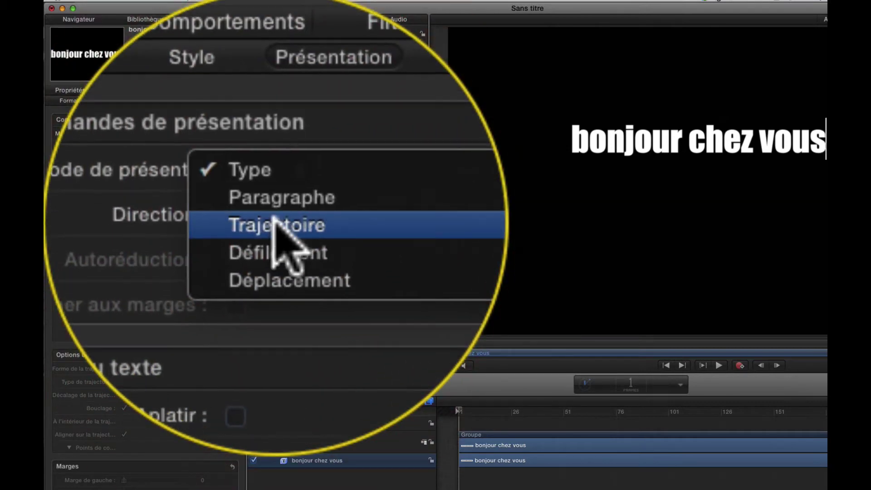
{"action": "left_click", "coordinate": [277, 227]}
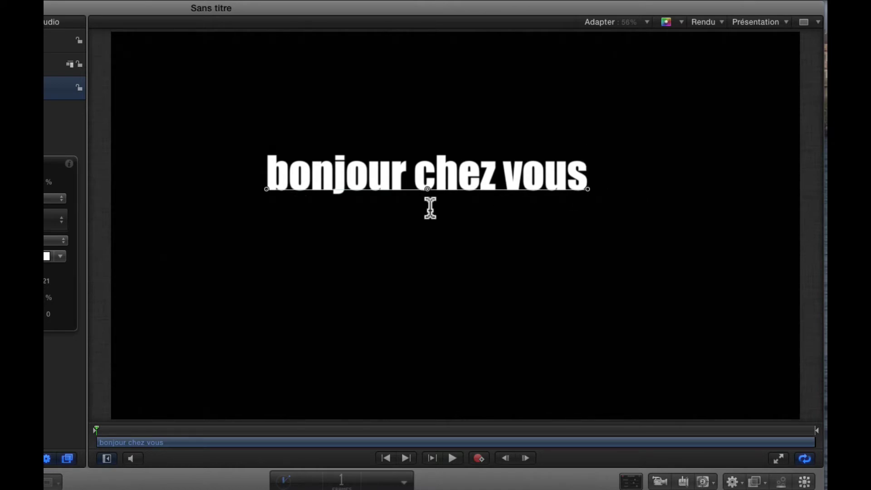
Step: Pull the path's middle control point down and adjust its tangent handles until the text bends into a nearly symmetrical bowl-shaped curve
{"action": "left_click_drag", "start_coordinate": [427, 189], "coordinate": [428, 227]}
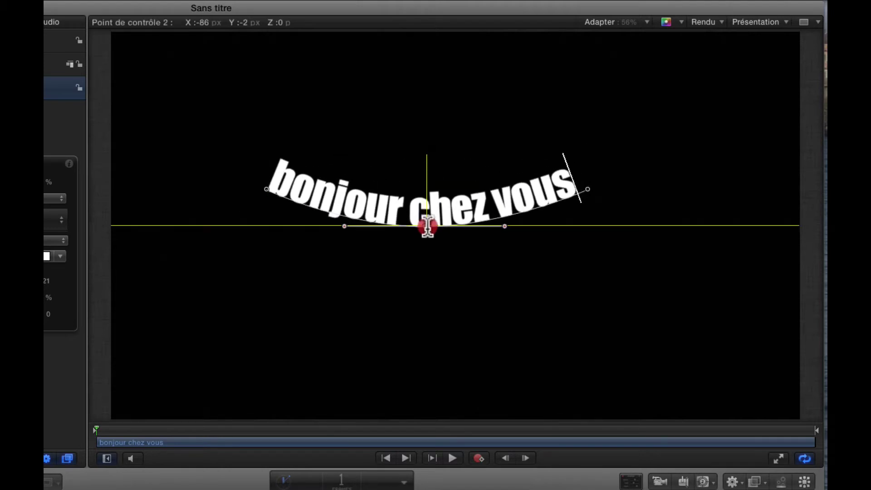
{"action": "left_click_drag", "start_coordinate": [428, 227], "coordinate": [425, 259]}
{"action": "left_click_drag", "start_coordinate": [506, 262], "coordinate": [509, 276]}
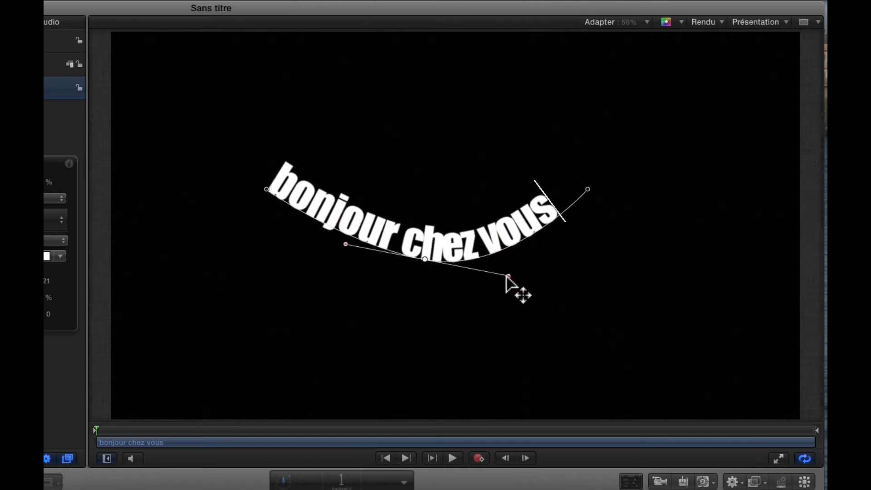
{"action": "left_click_drag", "start_coordinate": [345, 244], "coordinate": [342, 260]}
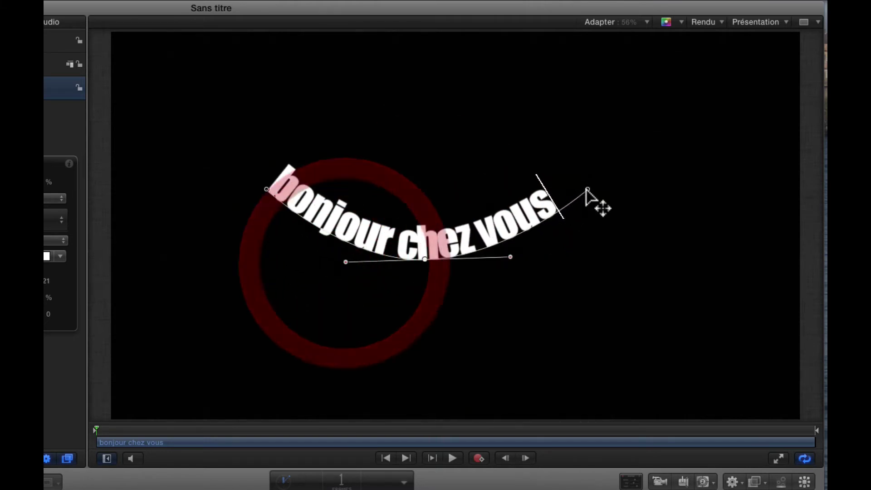
{"action": "left_click", "coordinate": [587, 189]}
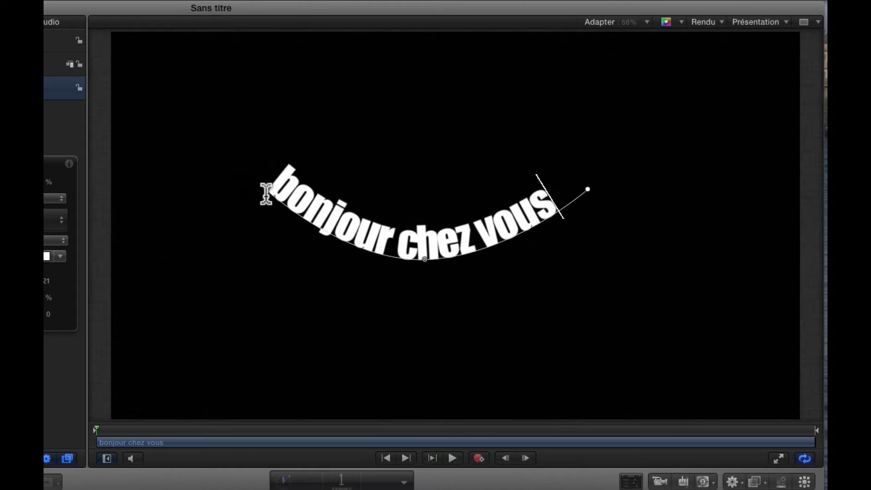
Step: Set the path's first control point to Lissage and adjust its tangent handles so the start of the curve flattens out
{"action": "right_click", "coordinate": [267, 188]}
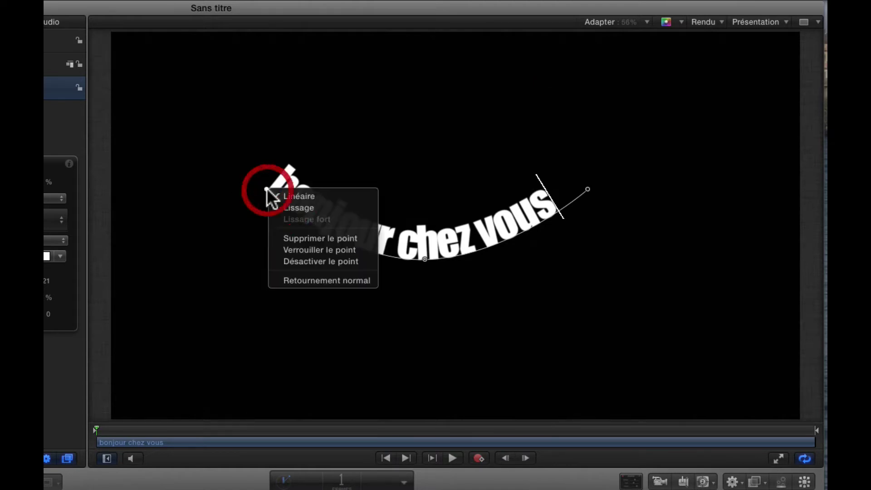
{"action": "left_click", "coordinate": [289, 205]}
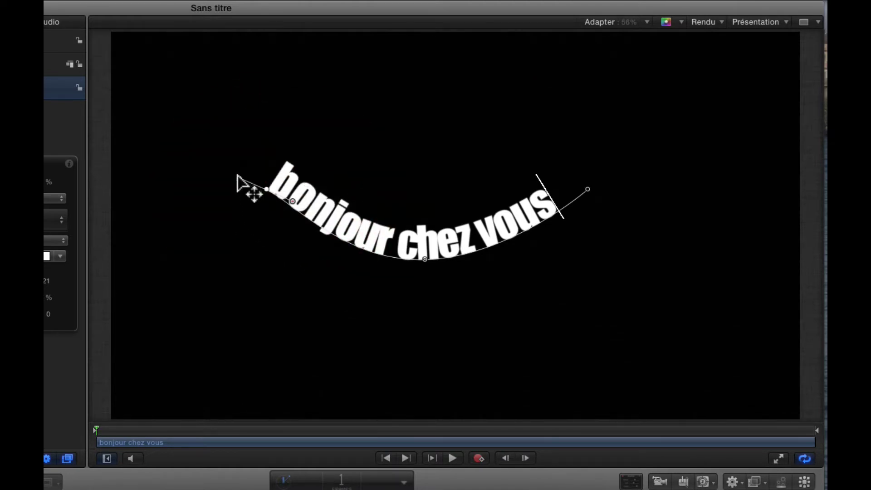
{"action": "left_click_drag", "start_coordinate": [237, 175], "coordinate": [147, 149]}
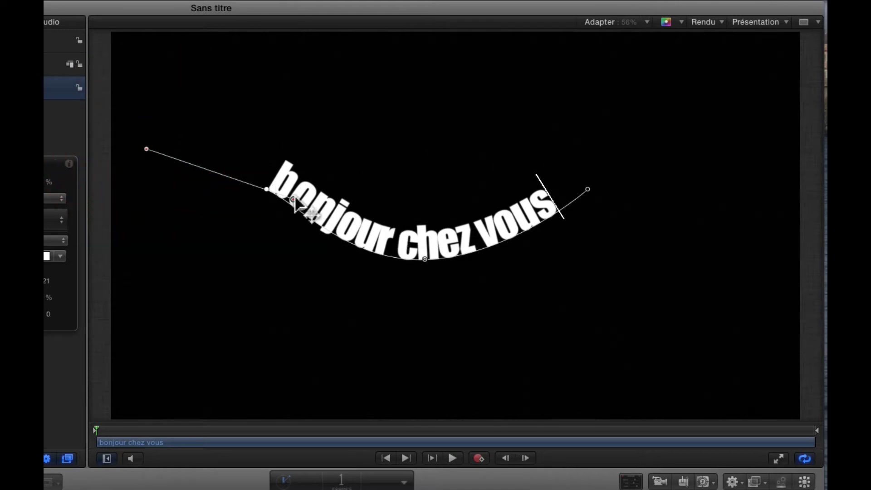
{"action": "left_click_drag", "start_coordinate": [294, 200], "coordinate": [340, 197]}
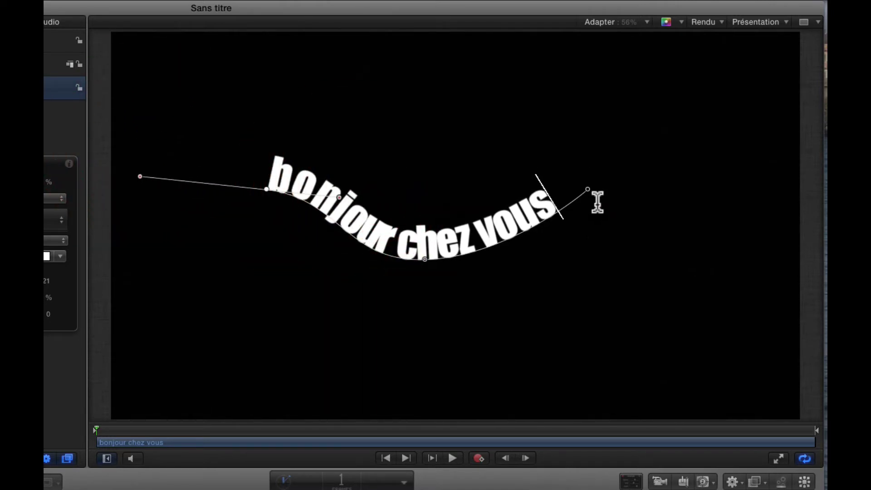
Step: Add a control point between the path's middle and last points, then stretch the path into a wider wave with a raised crest
{"action": "left_click", "coordinate": [520, 234]}
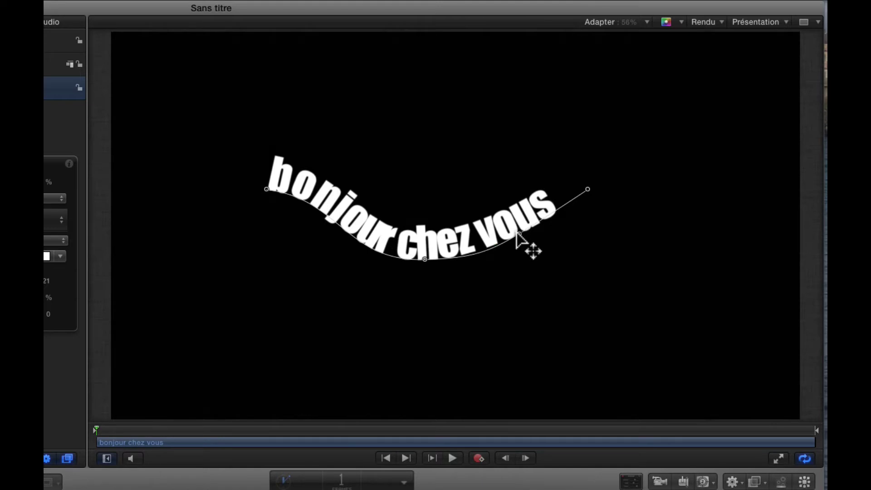
{"action": "left_click_drag", "start_coordinate": [520, 233], "coordinate": [640, 189]}
{"action": "left_click_drag", "start_coordinate": [266, 190], "coordinate": [162, 165]}
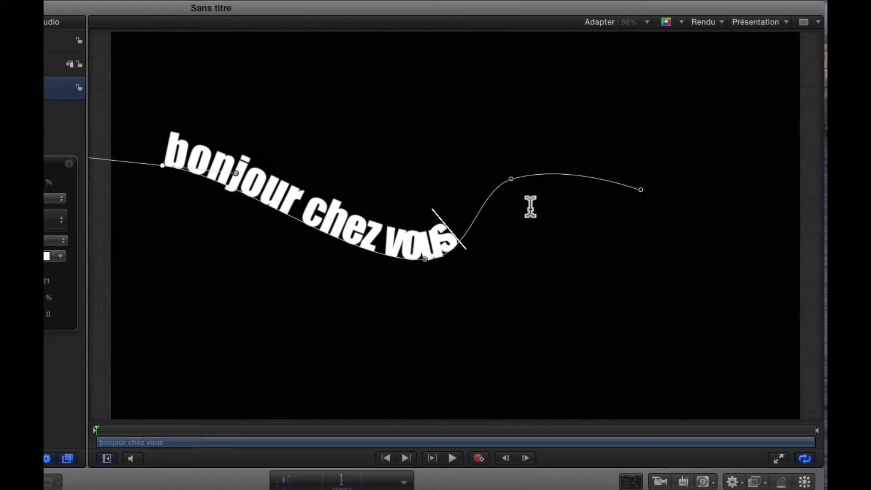
{"action": "left_click_drag", "start_coordinate": [511, 179], "coordinate": [525, 164]}
{"action": "left_click", "coordinate": [643, 191]}
{"action": "left_click_drag", "start_coordinate": [642, 192], "coordinate": [691, 248]}
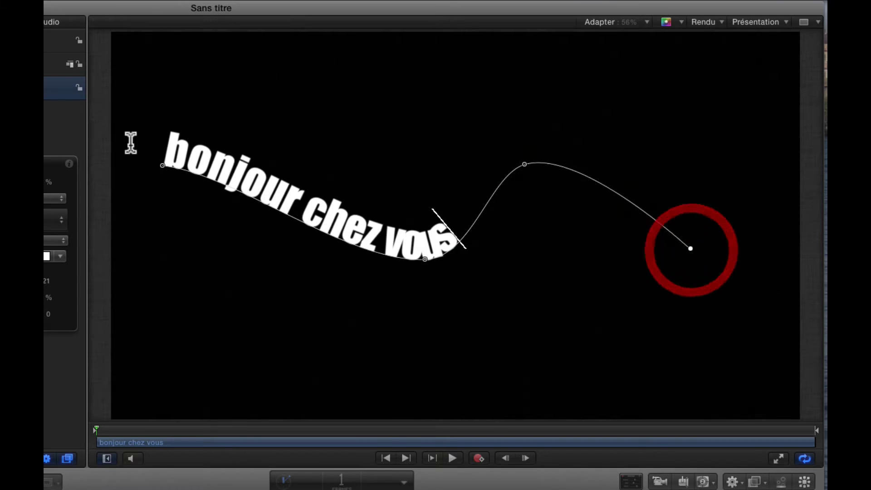
Step: Insert a control point on the path below the end of "bonjour" and move it down and to the left
{"action": "double_click", "coordinate": [278, 210]}
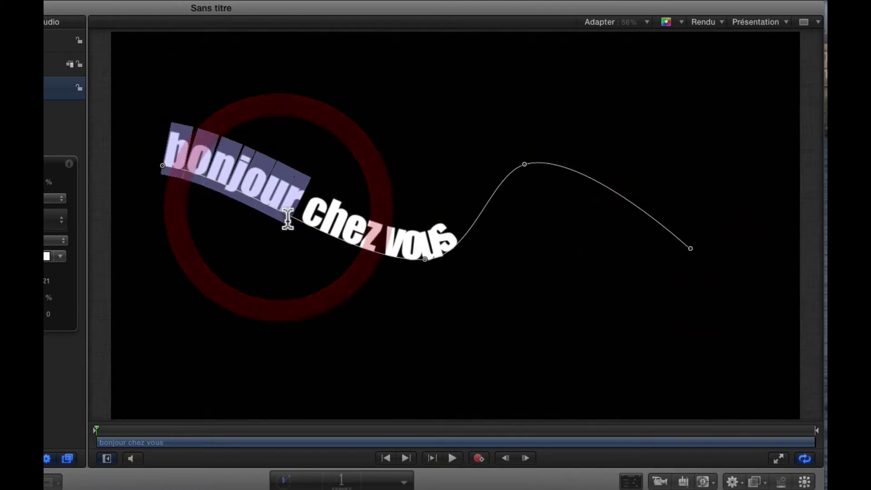
{"action": "left_click", "coordinate": [287, 224]}
{"action": "left_click", "coordinate": [295, 221]}
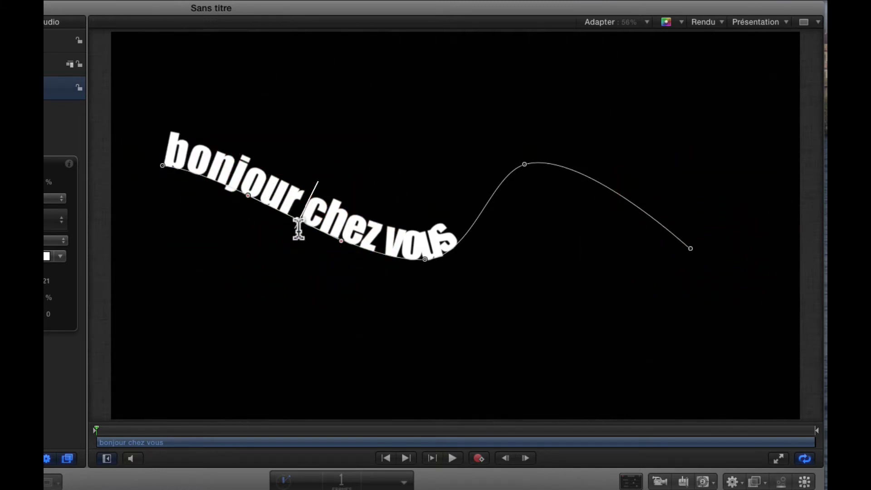
{"action": "left_click_drag", "start_coordinate": [295, 218], "coordinate": [269, 247]}
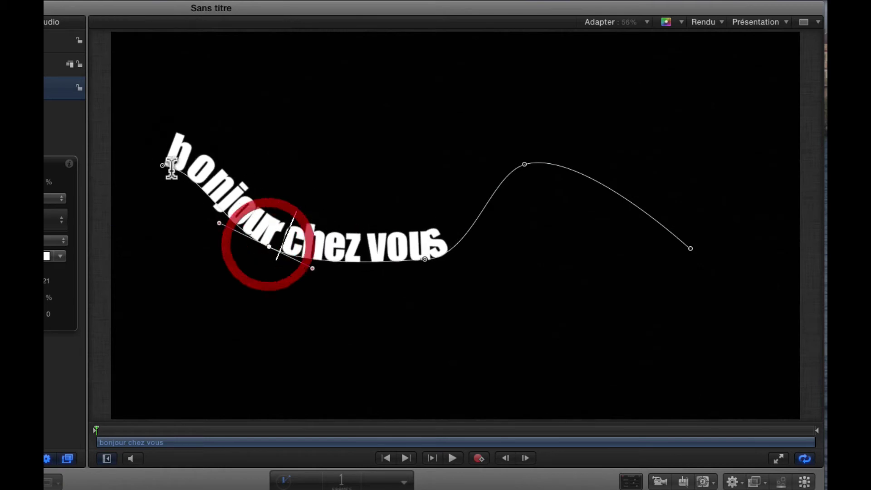
Step: Steepen the tangent at the path's first point, then lengthen the tangent of the new second point and nudge it slightly downward
{"action": "left_click_drag", "start_coordinate": [162, 166], "coordinate": [184, 212]}
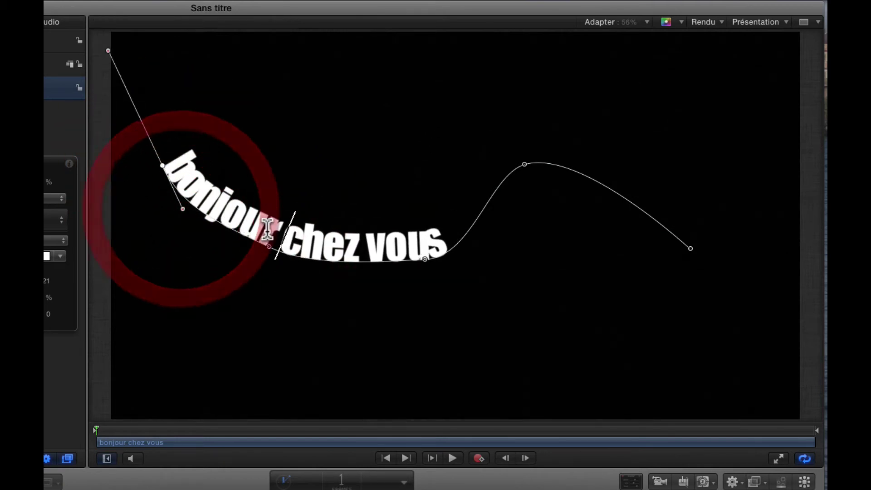
{"action": "left_click", "coordinate": [270, 248]}
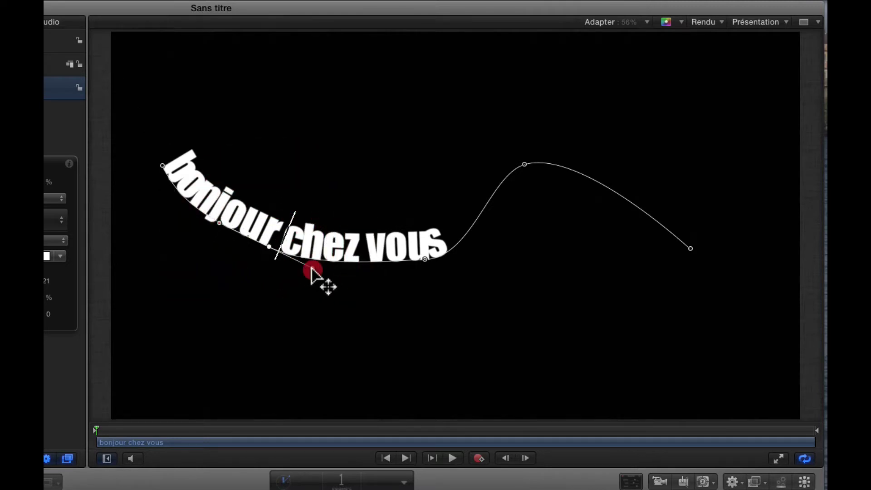
{"action": "left_click_drag", "start_coordinate": [312, 268], "coordinate": [331, 269]}
{"action": "left_click_drag", "start_coordinate": [270, 248], "coordinate": [267, 256]}
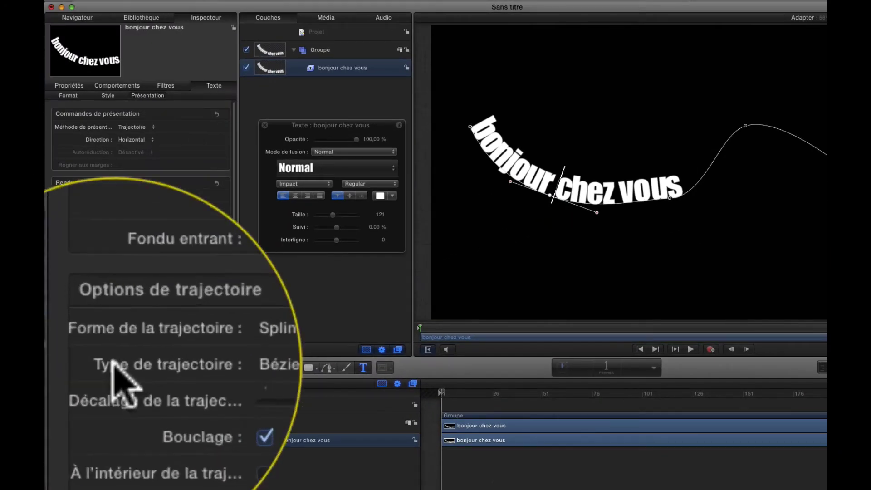
Step: Set the path type to B-Spline and spread its control points, placing the first at about (-869, 192) px and the last at about (733, -95) px
{"action": "left_click", "coordinate": [267, 346]}
{"action": "left_click", "coordinate": [277, 369]}
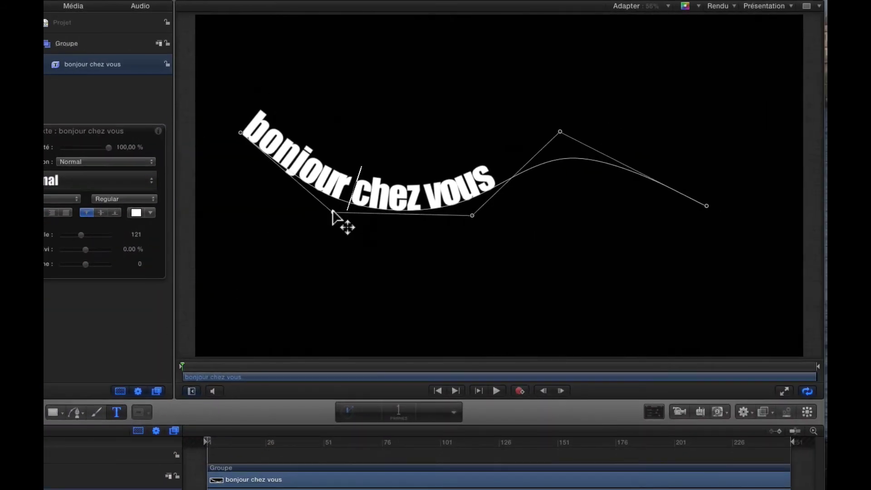
{"action": "left_click_drag", "start_coordinate": [333, 212], "coordinate": [323, 230]}
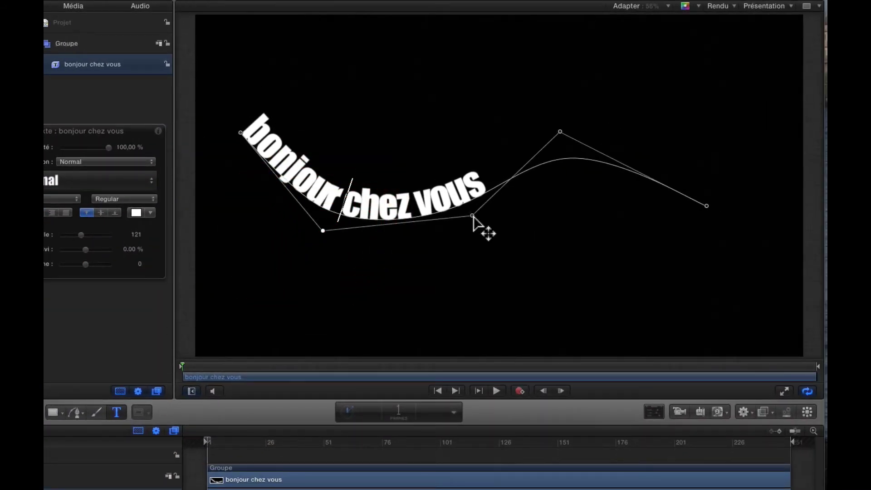
{"action": "left_click_drag", "start_coordinate": [473, 216], "coordinate": [486, 227]}
{"action": "left_click_drag", "start_coordinate": [561, 132], "coordinate": [578, 130]}
{"action": "left_click_drag", "start_coordinate": [240, 133], "coordinate": [224, 125]}
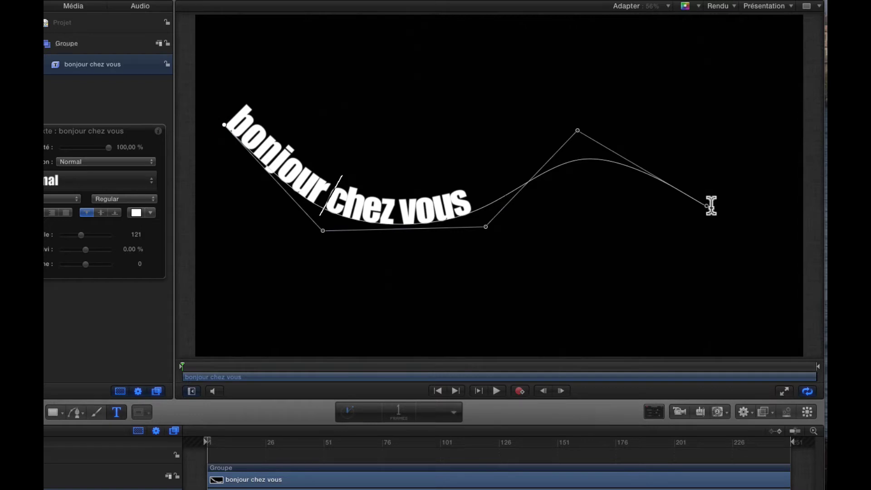
{"action": "left_click_drag", "start_coordinate": [707, 206], "coordinate": [732, 215]}
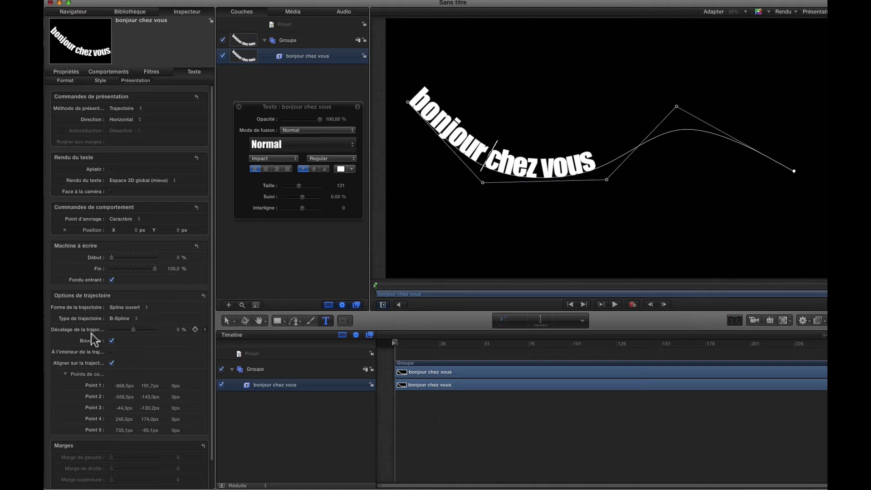
Step: Keyframe the path offset from 0% at frame 1 to about 46% at frame 244, then play the animation from the start
{"action": "left_click", "coordinate": [196, 329]}
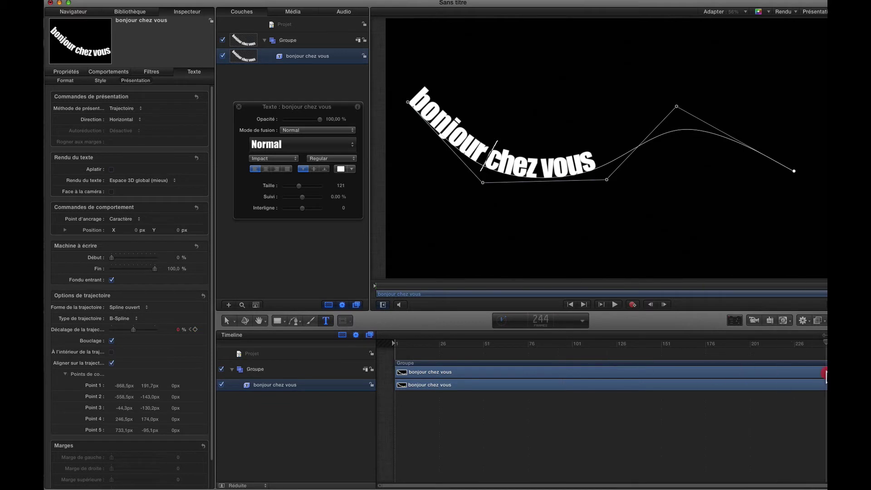
{"action": "left_click_drag", "start_coordinate": [135, 330], "coordinate": [139, 330]}
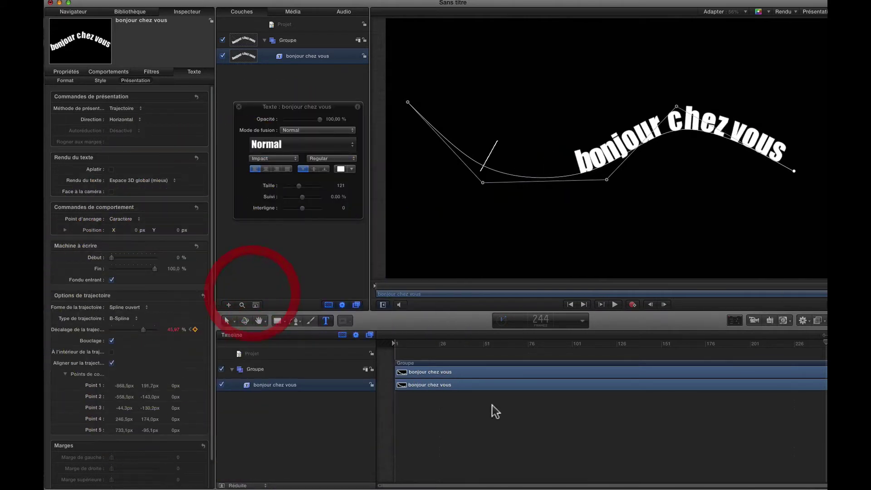
{"action": "left_click_drag", "start_coordinate": [826, 344], "coordinate": [383, 347]}
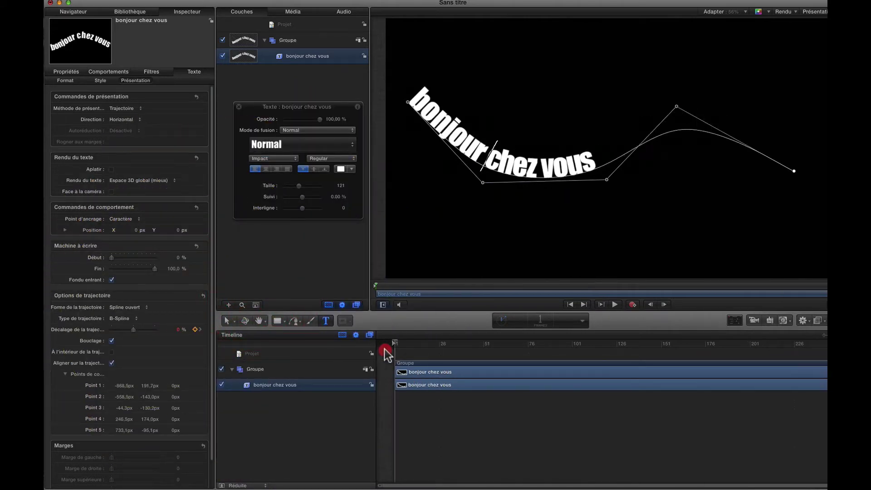
{"action": "key", "text": "space"}
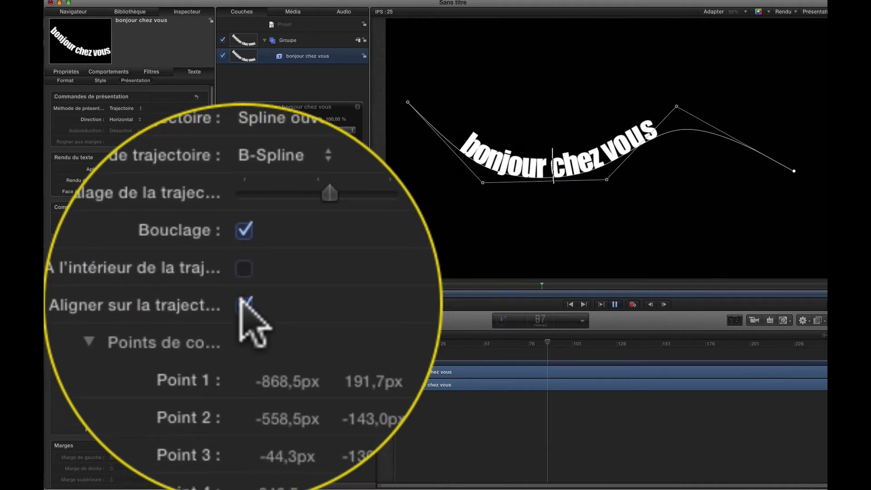
Step: Switch the text's alignment to the path off and back on, then enable placement inside the path during playback
{"action": "left_click", "coordinate": [111, 363]}
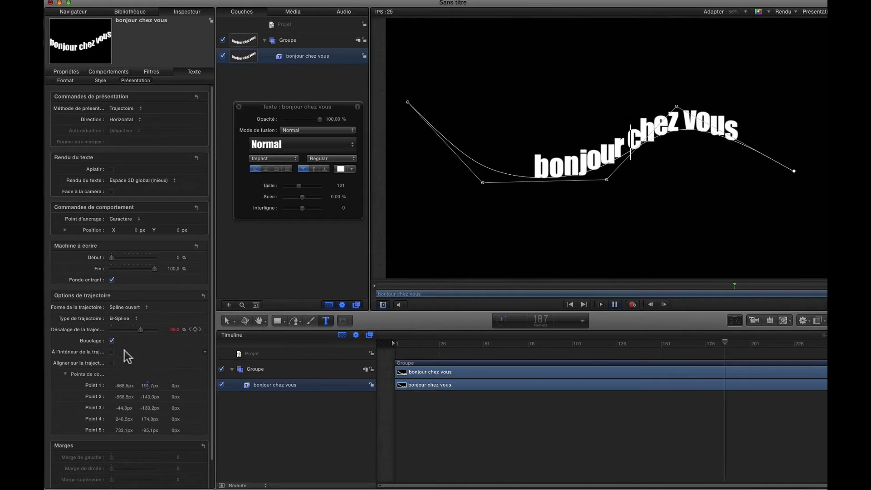
{"action": "left_click", "coordinate": [111, 363]}
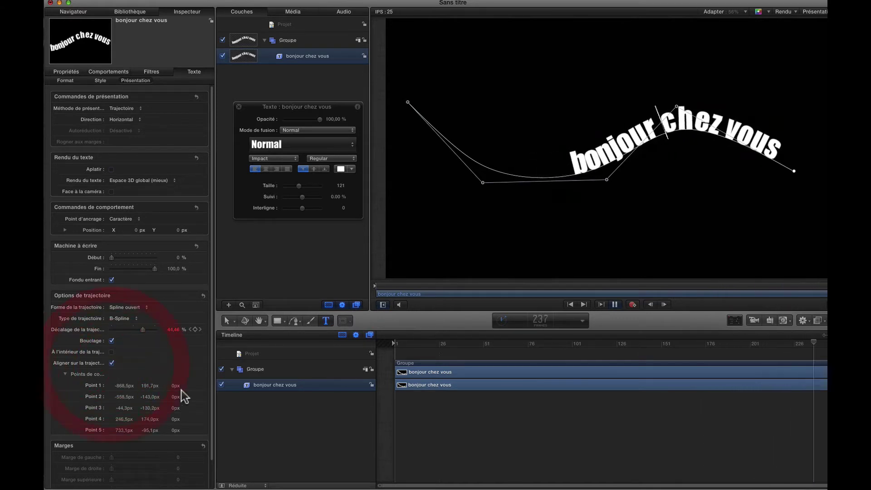
{"action": "left_click", "coordinate": [112, 352]}
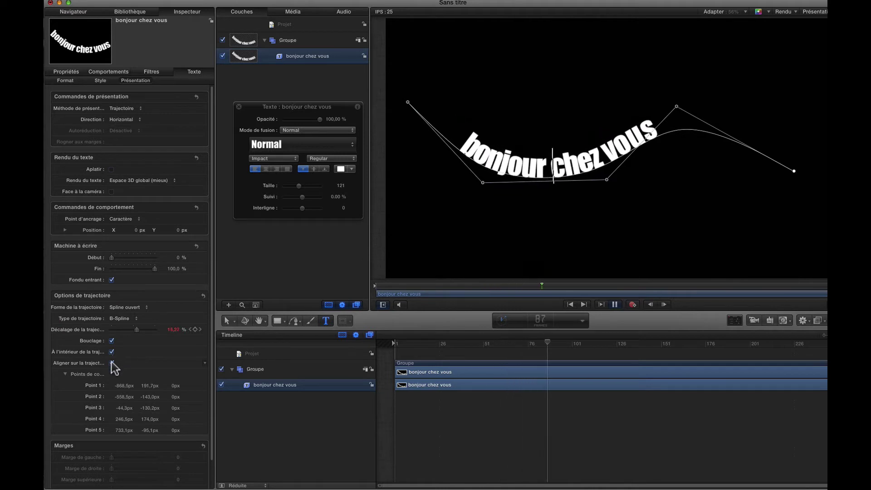
Step: Switch the text's alignment to the path off and back on, then disable placement inside the path
{"action": "left_click", "coordinate": [111, 363]}
{"action": "left_click", "coordinate": [111, 364]}
{"action": "left_click", "coordinate": [111, 353]}
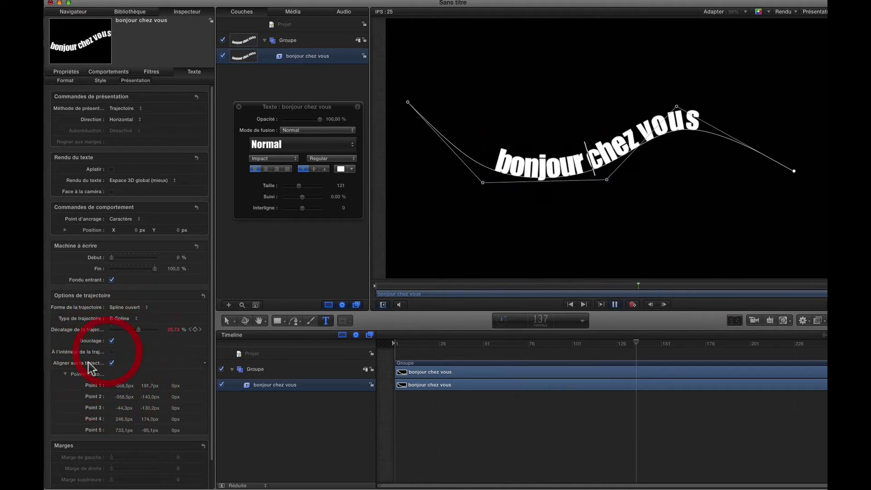
Step: Change the path shape to Cercle and place the text inside the circle
{"action": "left_click", "coordinate": [141, 307]}
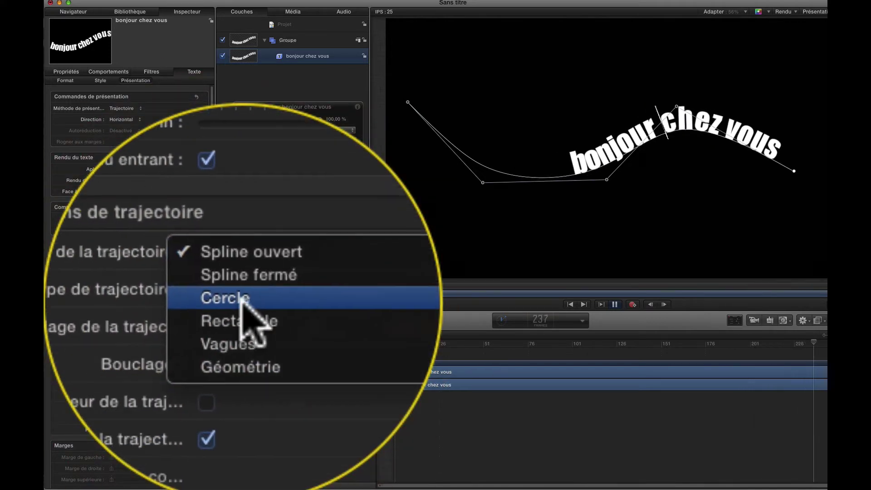
{"action": "left_click", "coordinate": [242, 306]}
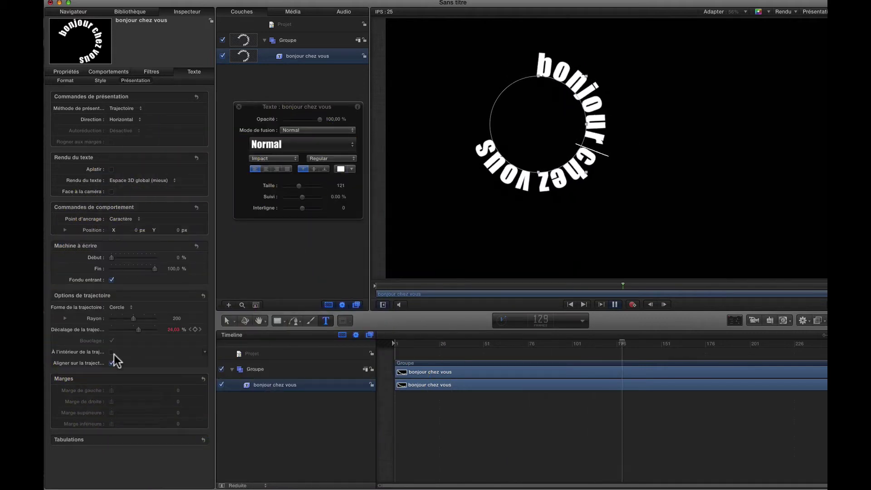
{"action": "left_click", "coordinate": [241, 306]}
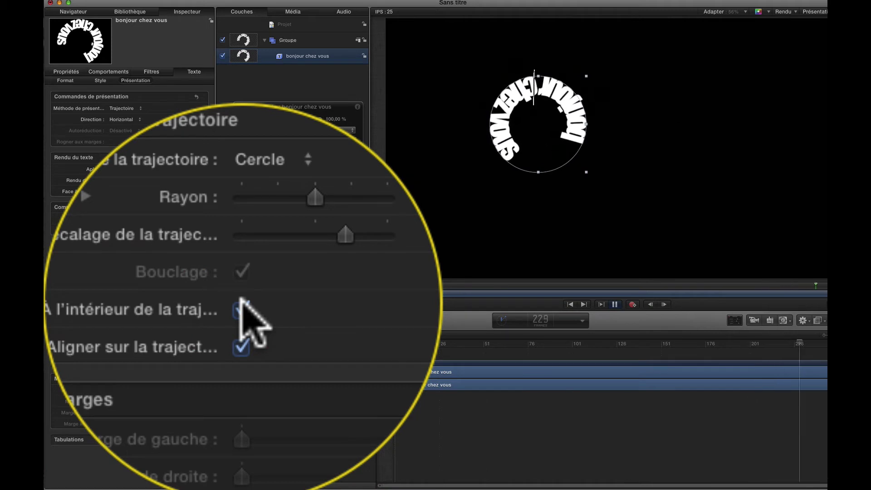
Step: Stop playback and enlarge the circular path to a radius of about 491, then play the animation
{"action": "key", "text": "space"}
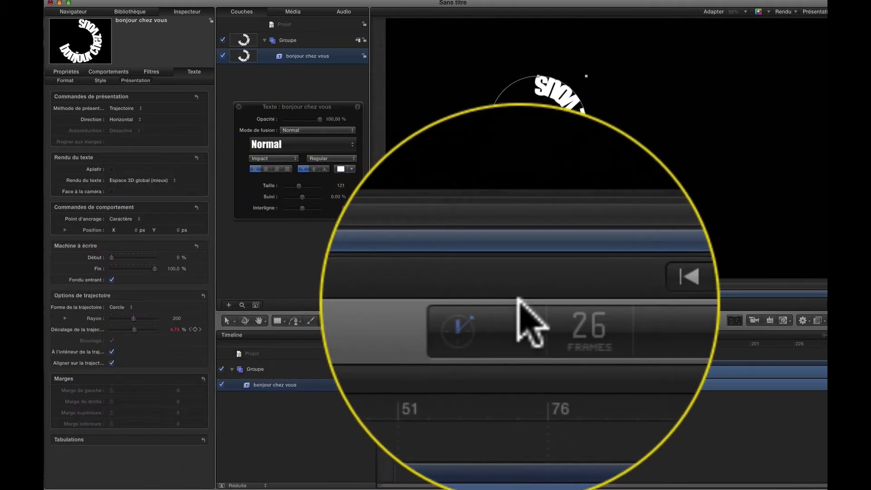
{"action": "left_click_drag", "start_coordinate": [583, 172], "coordinate": [728, 221]}
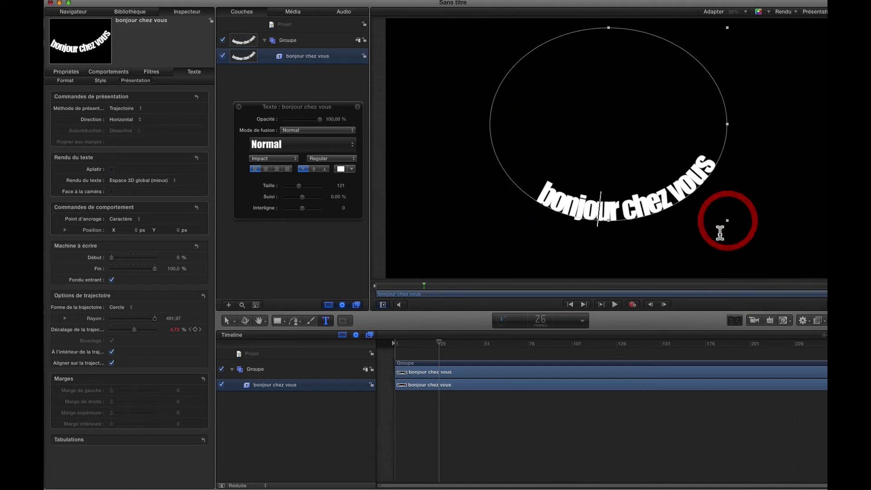
{"action": "left_click", "coordinate": [624, 305]}
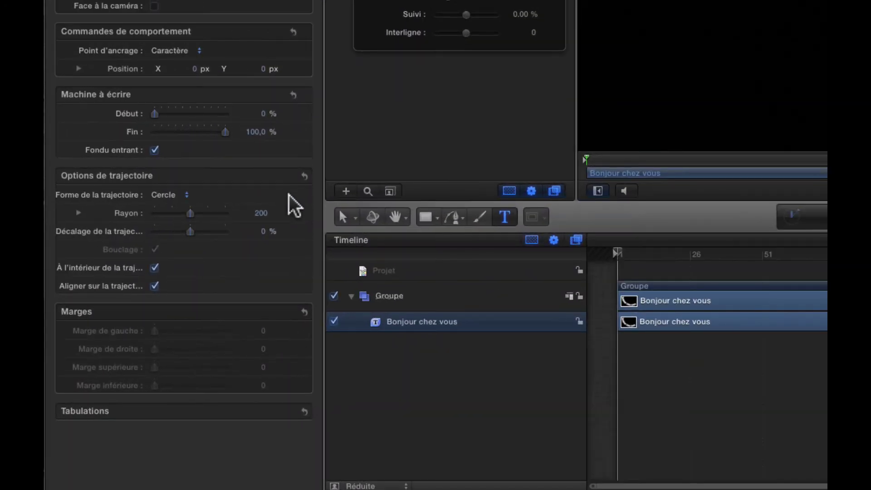
Step: Keyframe the circular path's offset from about -5.3% at frame 1 to about 14.6% at frame 247
{"action": "mouse_move", "coordinate": [284, 233]}
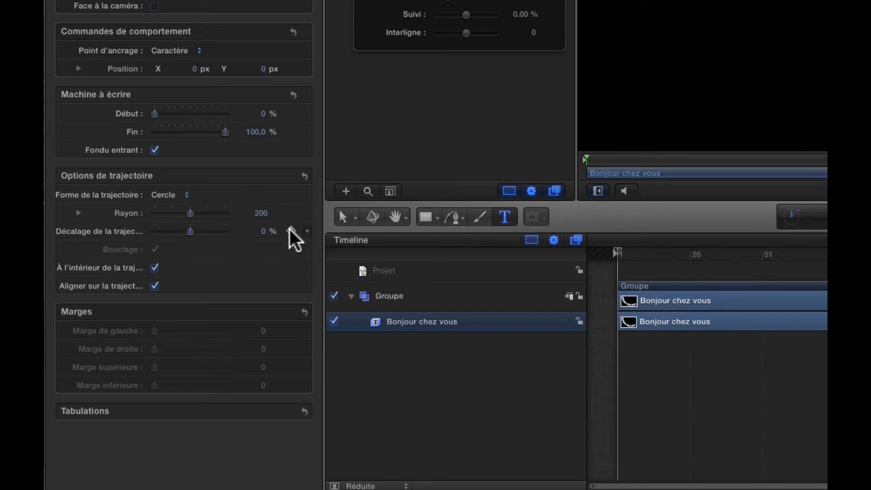
{"action": "left_click", "coordinate": [291, 231]}
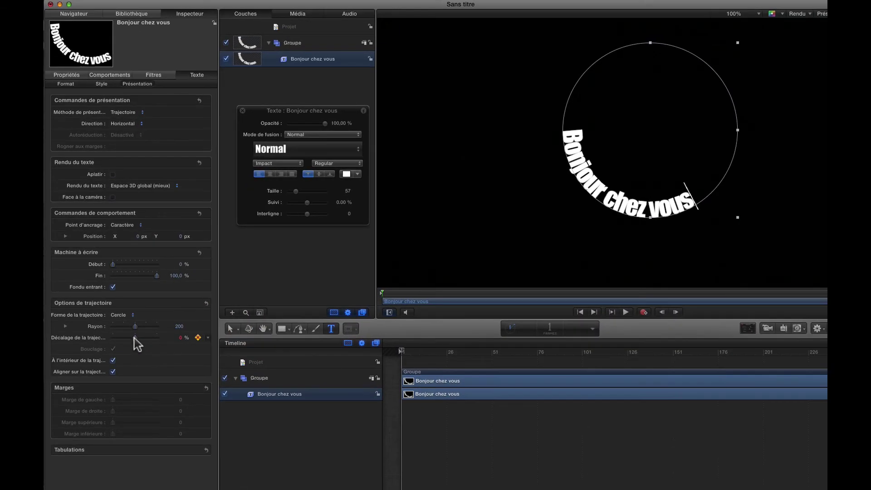
{"action": "left_click_drag", "start_coordinate": [142, 323], "coordinate": [139, 322]}
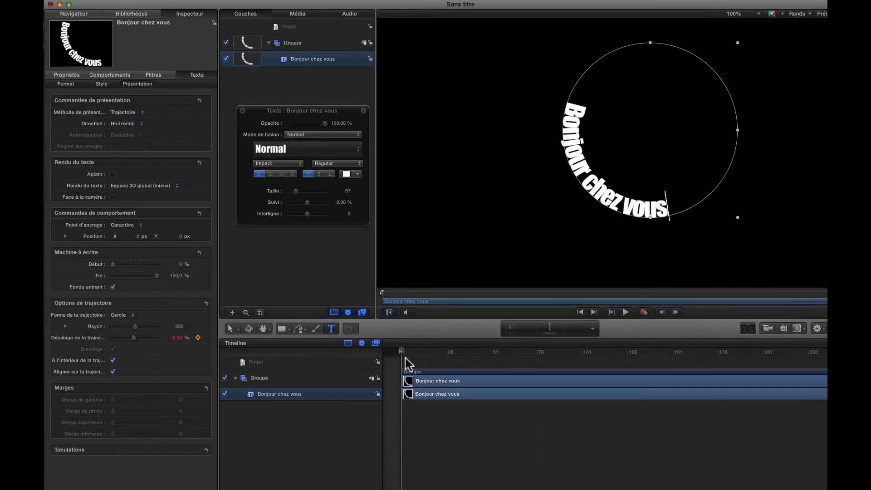
{"action": "left_click_drag", "start_coordinate": [403, 354], "coordinate": [821, 378]}
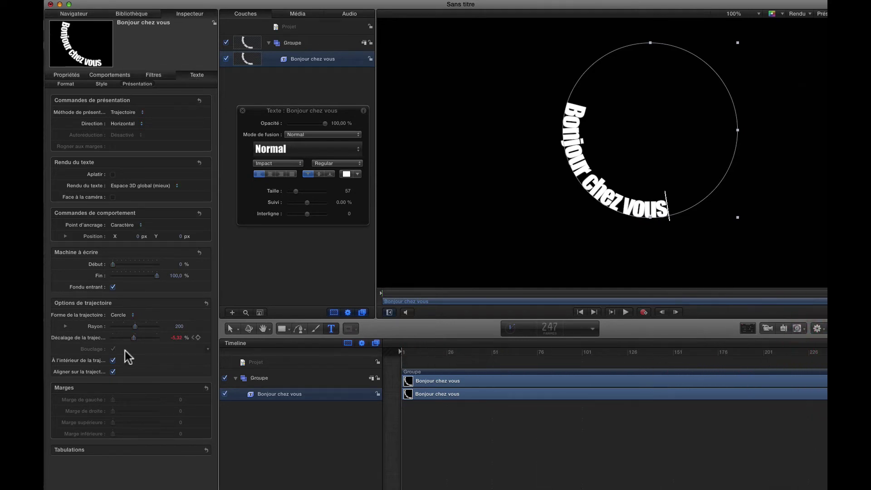
{"action": "left_click_drag", "start_coordinate": [135, 338], "coordinate": [140, 337]}
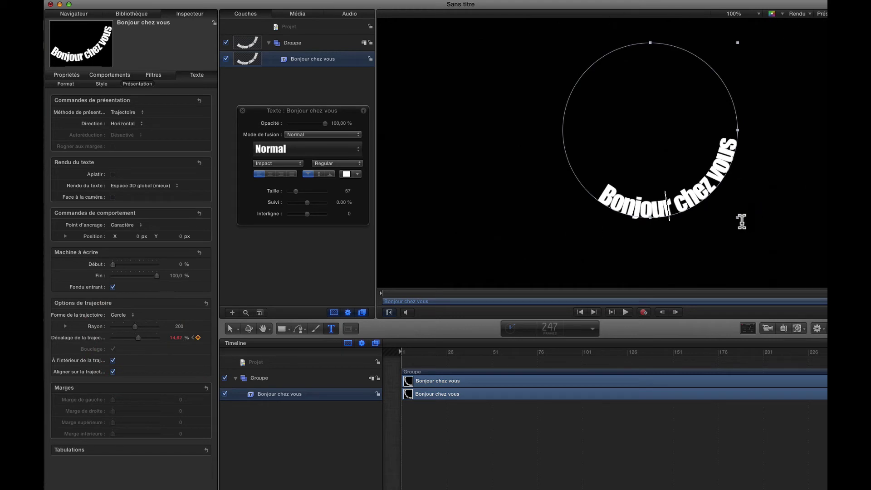
Step: Enlarge the circular path to a radius of about 279, then move the text left and slightly up in the canvas
{"action": "left_click_drag", "start_coordinate": [739, 219], "coordinate": [808, 231]}
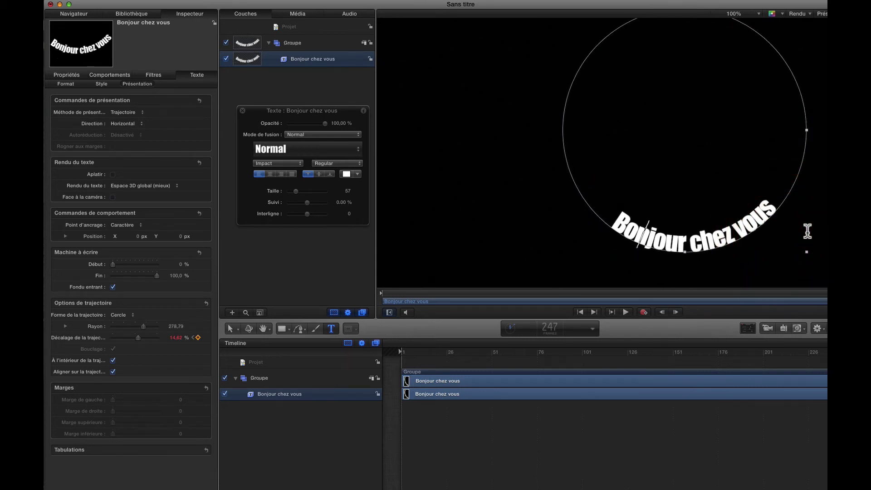
{"action": "left_click", "coordinate": [231, 328]}
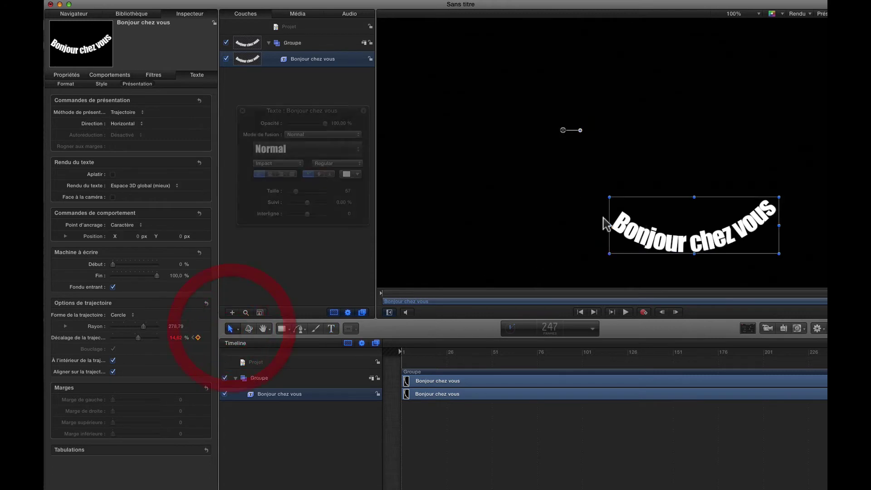
{"action": "left_click_drag", "start_coordinate": [567, 132], "coordinate": [478, 118]}
Step: Play the animation from about frame 5, then reduce the circular path's radius to about 265 with the Text tool
{"action": "left_click", "coordinate": [411, 361]}
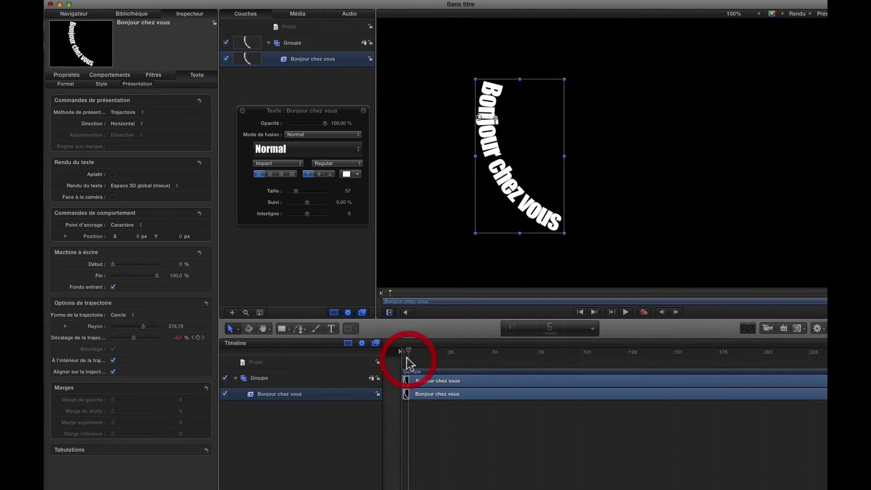
{"action": "key", "text": "space"}
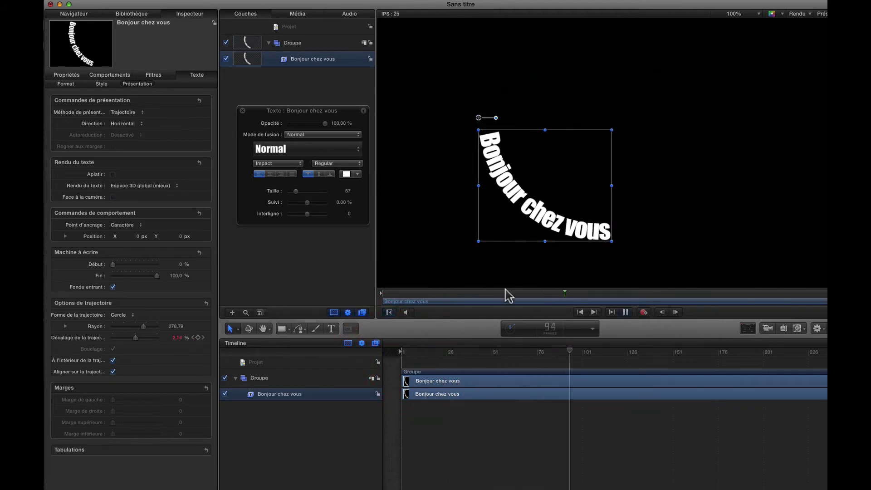
{"action": "left_click", "coordinate": [332, 331]}
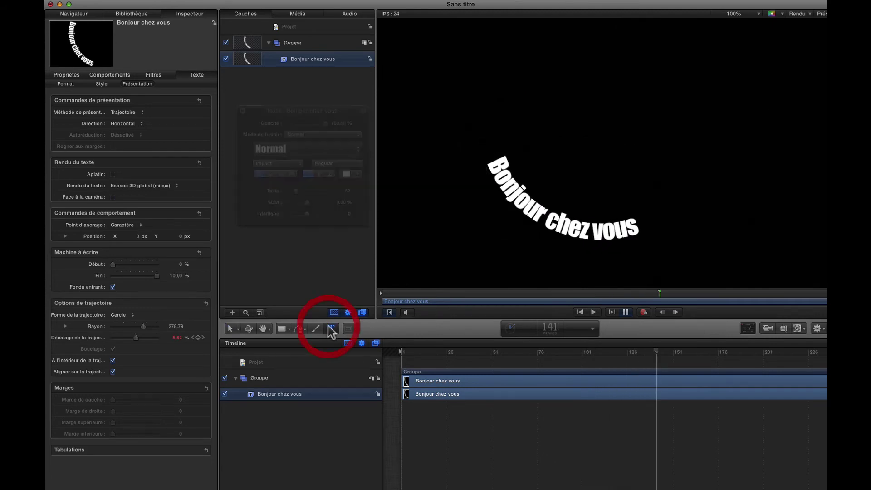
{"action": "left_click_drag", "start_coordinate": [723, 240], "coordinate": [711, 234]}
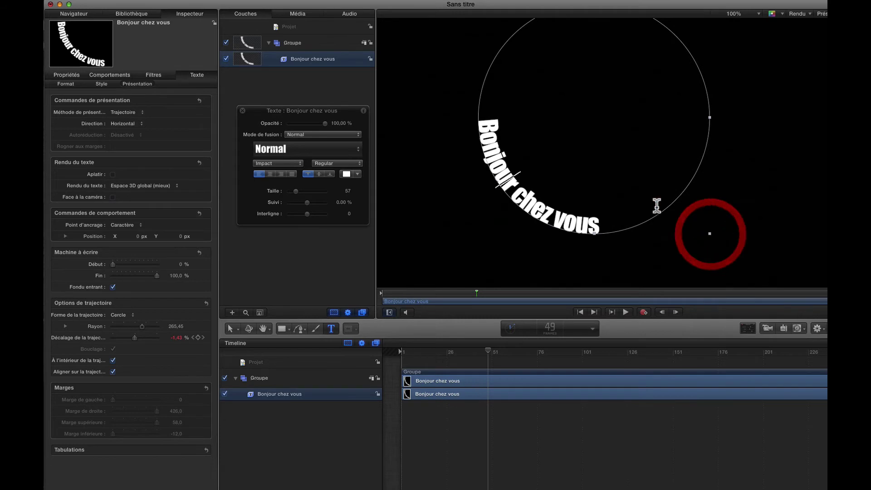
Step: Reselect the text layer and move it slightly to the right, then preview the animation from the start
{"action": "left_click", "coordinate": [603, 116]}
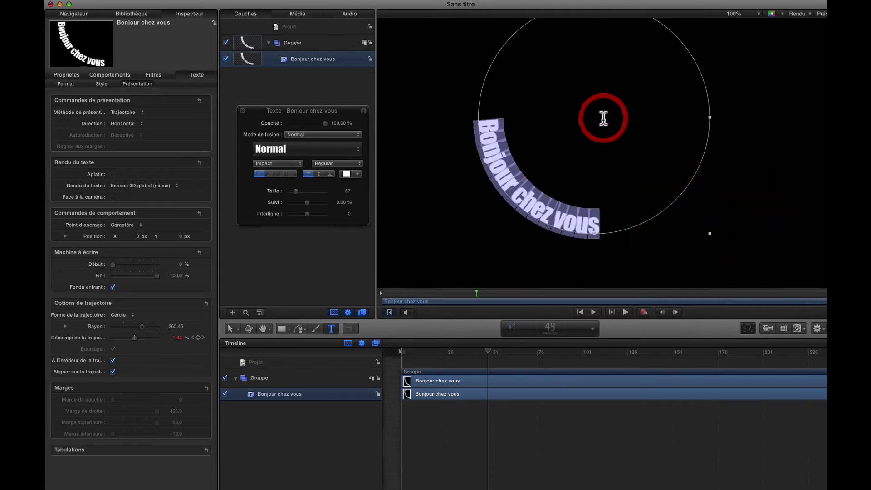
{"action": "left_click", "coordinate": [240, 308]}
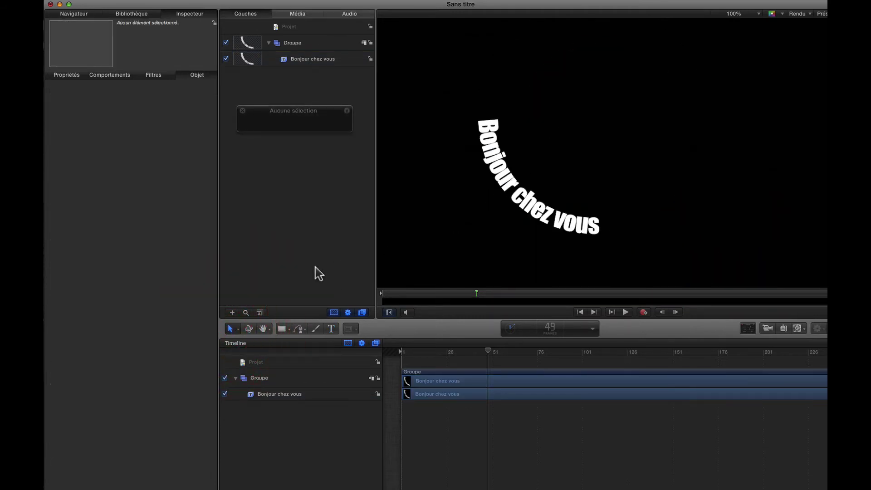
{"action": "left_click", "coordinate": [330, 60]}
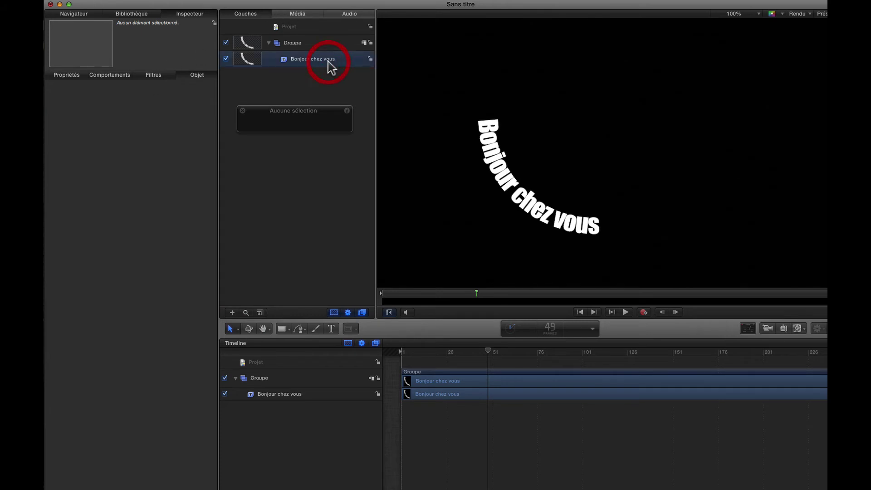
{"action": "left_click", "coordinate": [231, 330]}
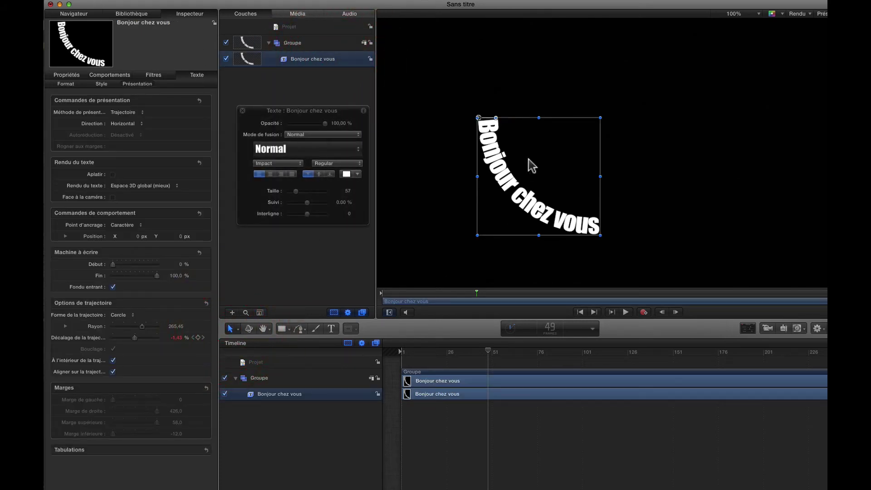
{"action": "left_click_drag", "start_coordinate": [529, 165], "coordinate": [566, 170]}
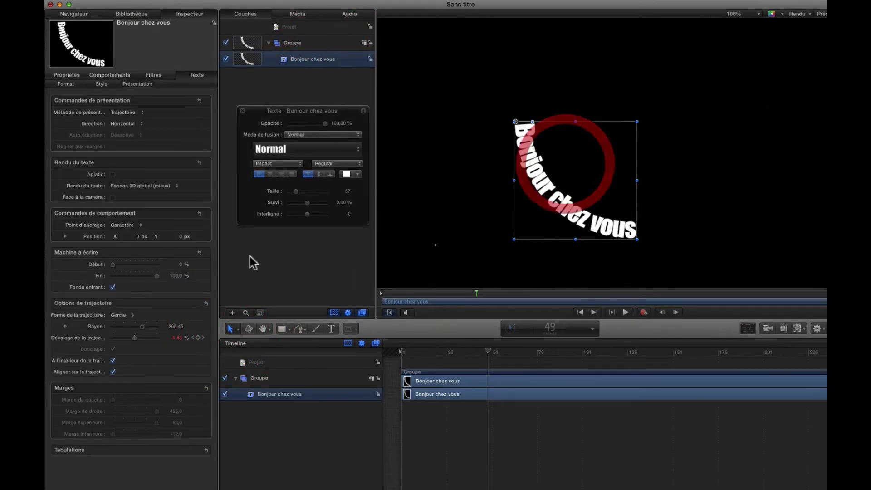
{"action": "left_click", "coordinate": [400, 352]}
{"action": "key", "text": "space"}
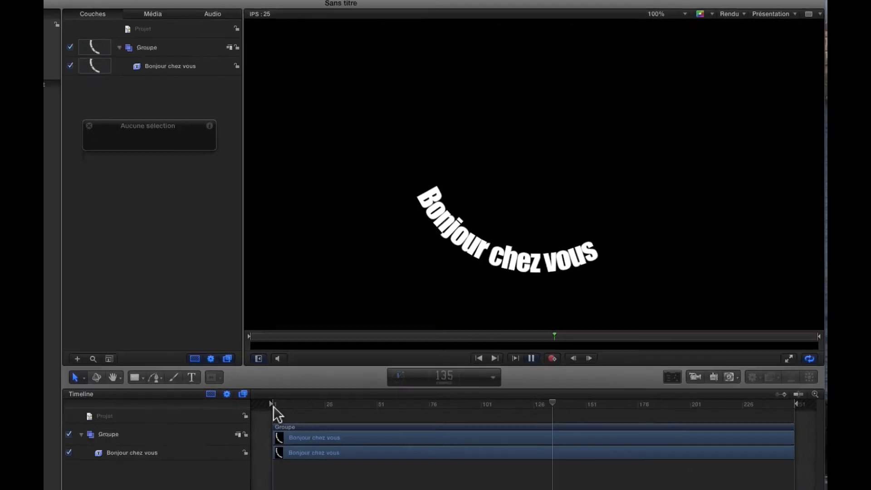
{"action": "key", "text": "space"}
Step: Reopen the "Bonjour chez vous" text for path editing and shrink the circle to a radius of about 233
{"action": "left_click", "coordinate": [240, 59]}
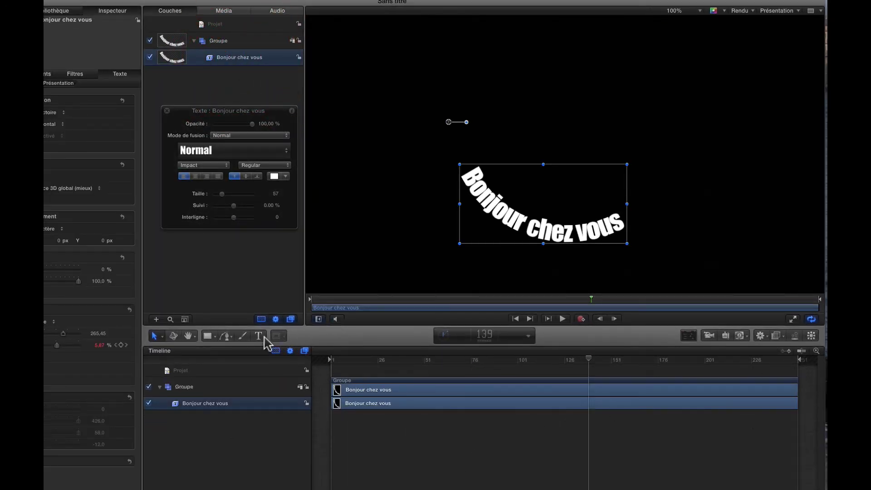
{"action": "left_click", "coordinate": [258, 336]}
{"action": "left_click", "coordinate": [525, 237]}
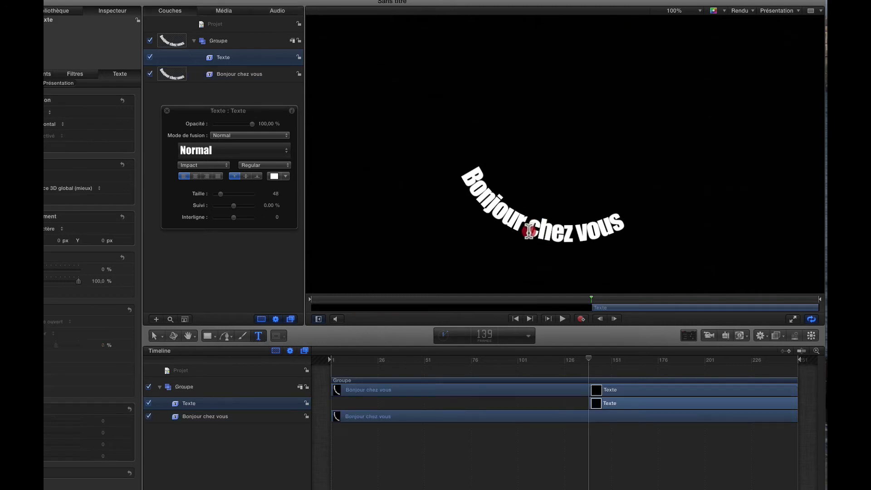
{"action": "left_click", "coordinate": [529, 230]}
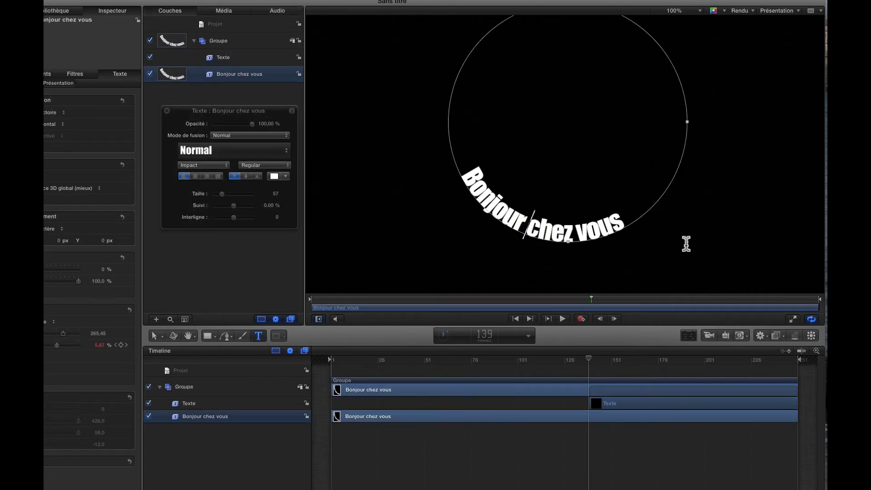
{"action": "left_click_drag", "start_coordinate": [687, 244], "coordinate": [660, 234]}
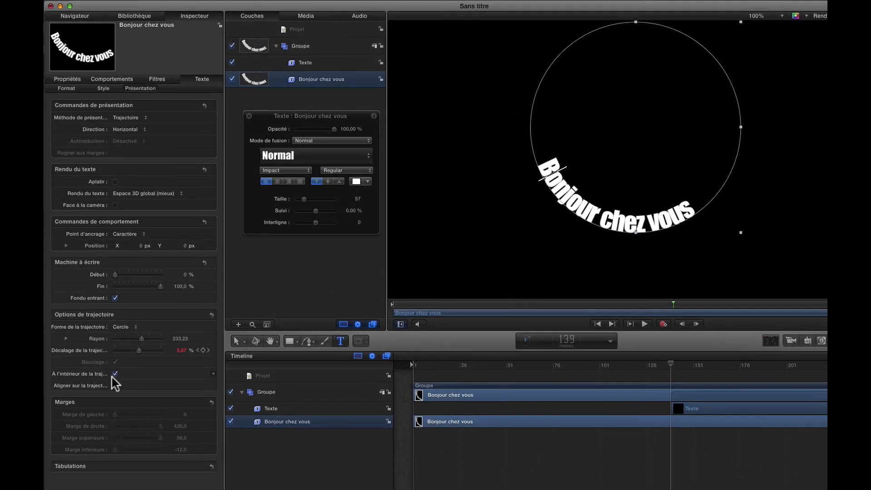
Step: Disable placement inside the circle and enlarge the circular path slightly to a radius of about 235
{"action": "left_click", "coordinate": [115, 374]}
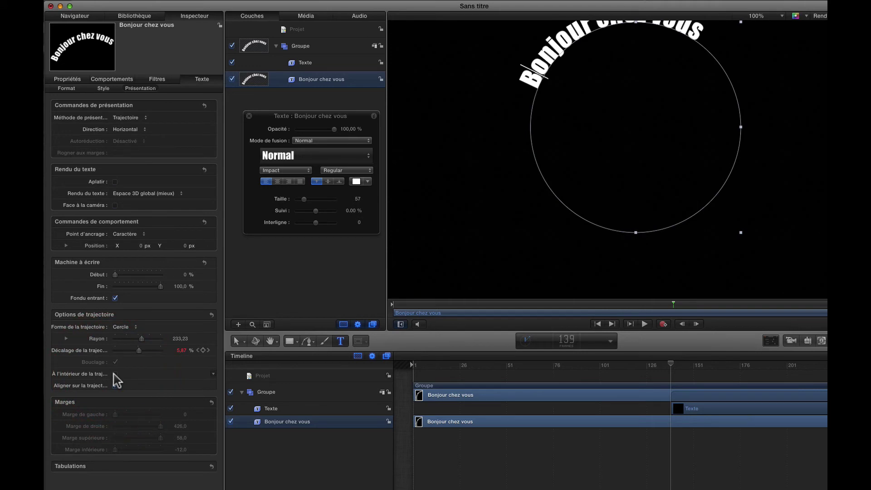
{"action": "left_click_drag", "start_coordinate": [742, 233], "coordinate": [744, 232]}
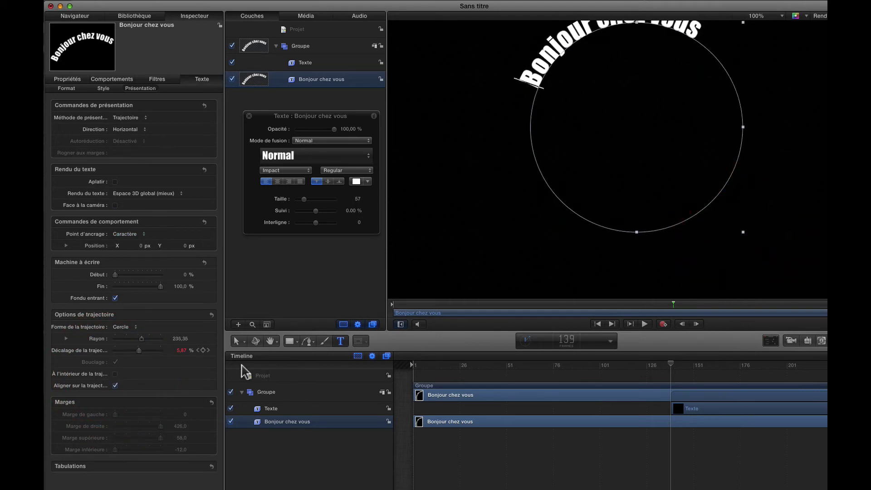
Step: Move the arched text down and slightly left so it fits in the canvas, then preview the animation from the start
{"action": "left_click", "coordinate": [239, 344]}
{"action": "left_click_drag", "start_coordinate": [650, 74], "coordinate": [595, 93]}
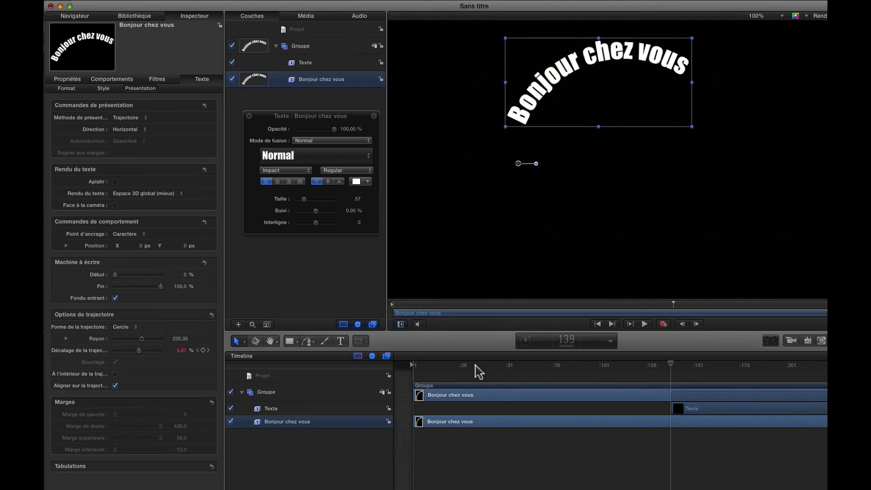
{"action": "left_click_drag", "start_coordinate": [478, 365], "coordinate": [404, 368]}
{"action": "key", "text": "space"}
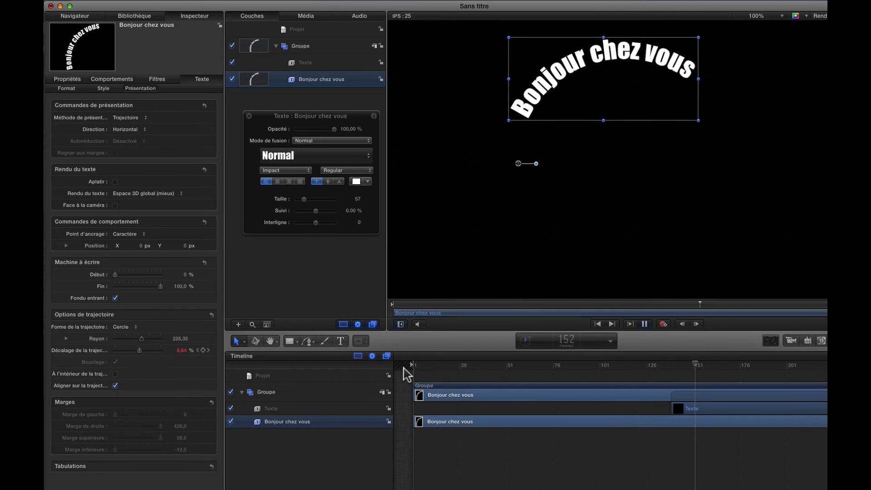
{"action": "key", "text": "space"}
Step: Reopen the arched text for editing, toggle placement inside the circle on and off, then disable alignment to the path
{"action": "left_click", "coordinate": [340, 342]}
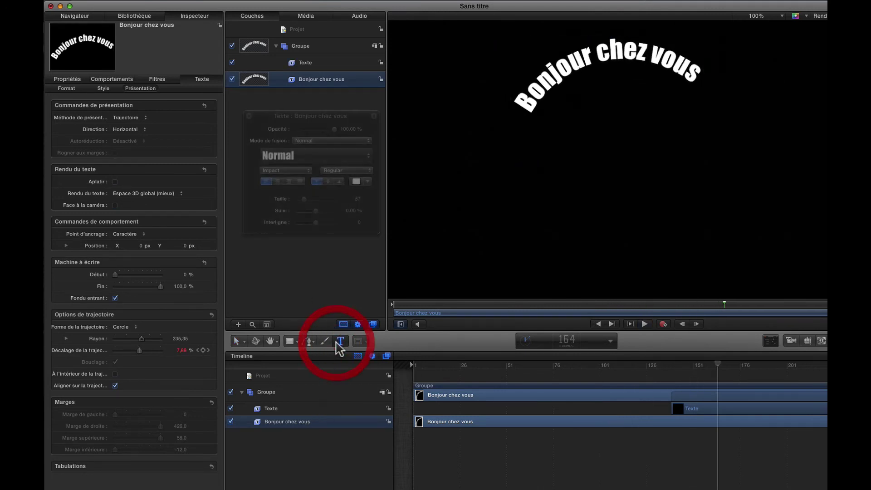
{"action": "left_click", "coordinate": [675, 81]}
{"action": "left_click", "coordinate": [706, 78]}
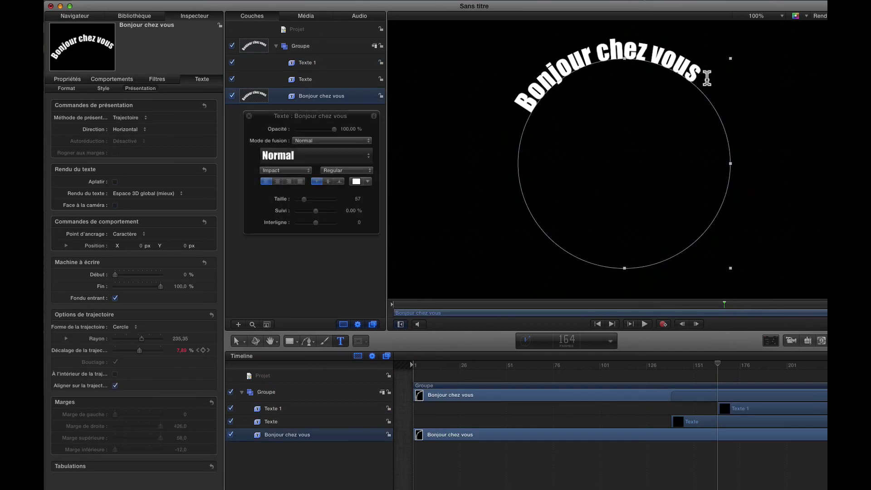
{"action": "left_click", "coordinate": [116, 374]}
{"action": "left_click", "coordinate": [115, 373]}
{"action": "left_click", "coordinate": [116, 386]}
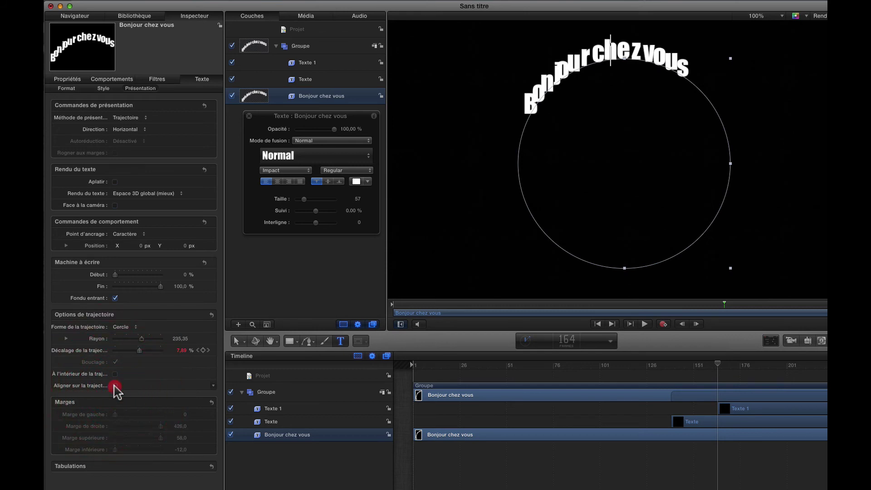
Step: Re-enable alignment to the path and change the text's path shape to Rectangle, playing the animation to preview it
{"action": "left_click", "coordinate": [116, 385]}
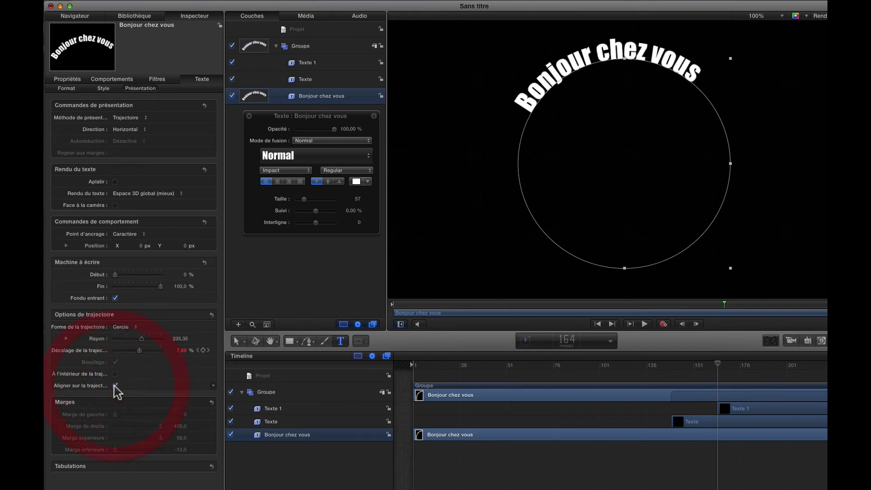
{"action": "left_click", "coordinate": [126, 327]}
{"action": "left_click", "coordinate": [127, 335]}
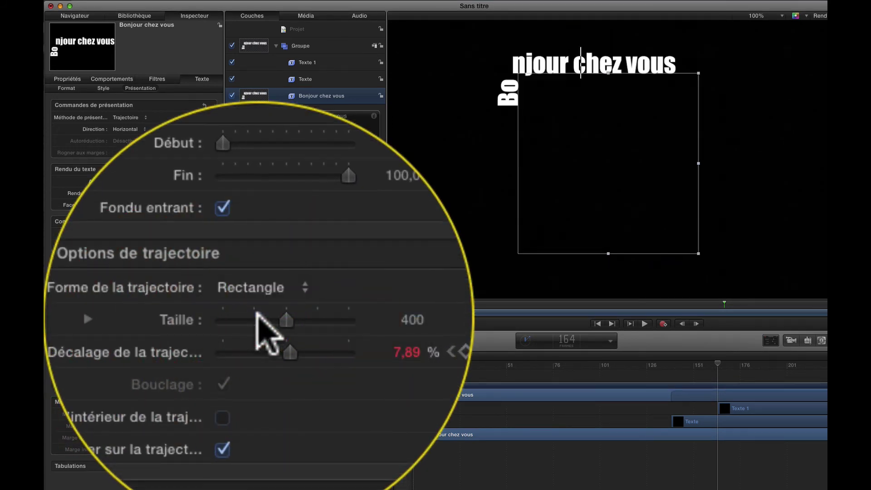
{"action": "key", "text": "space"}
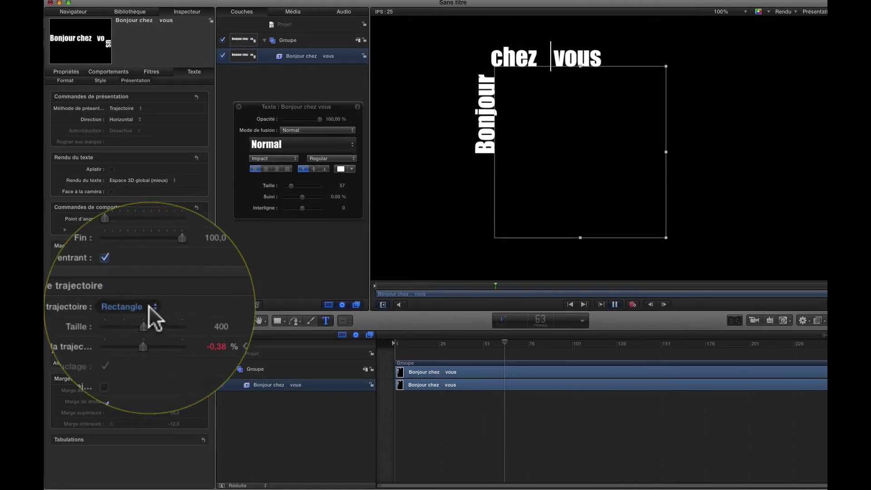
Step: Change the path shape to Vagues, stretched from about X -177 to 589 px, with amplitude about 143 and frequency about 1.94
{"action": "left_click", "coordinate": [137, 307]}
{"action": "left_click", "coordinate": [138, 316]}
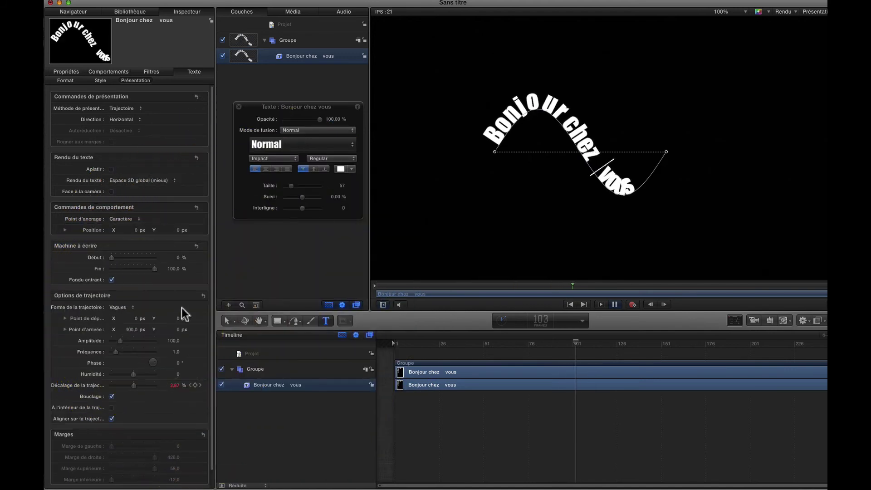
{"action": "left_click_drag", "start_coordinate": [666, 152], "coordinate": [747, 153]}
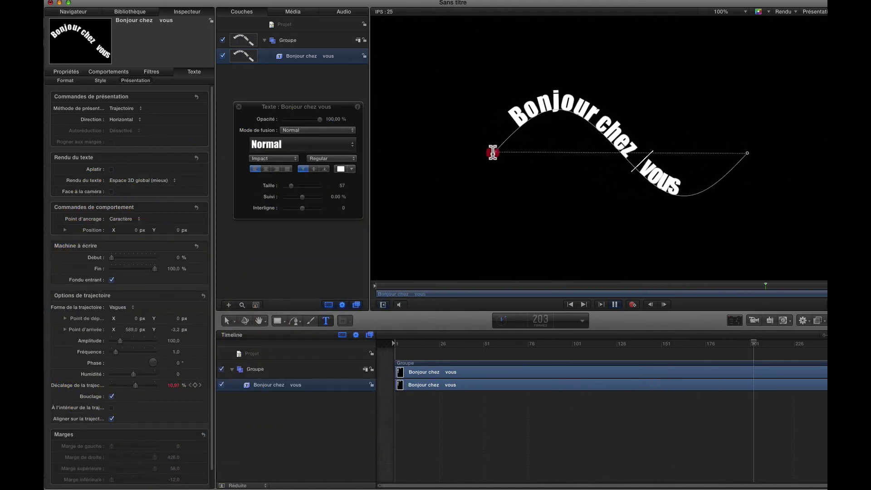
{"action": "left_click_drag", "start_coordinate": [493, 153], "coordinate": [418, 153]}
{"action": "key", "text": "space"}
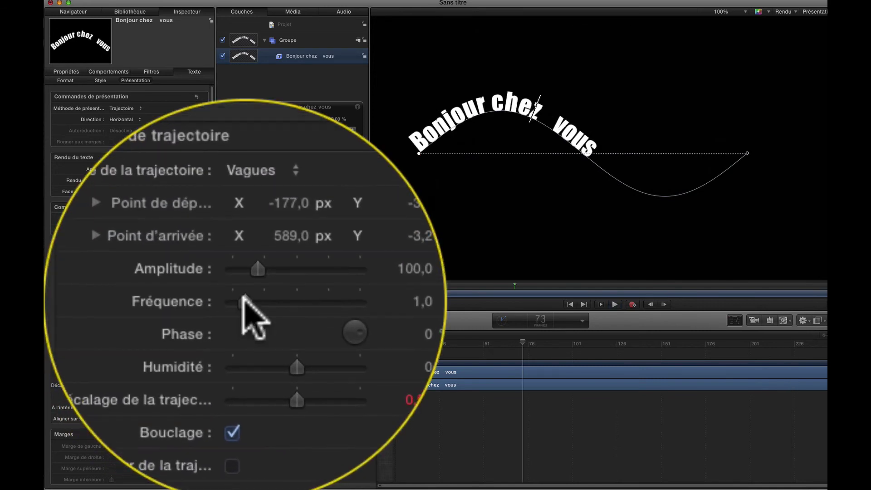
{"action": "left_click_drag", "start_coordinate": [244, 300], "coordinate": [247, 297]}
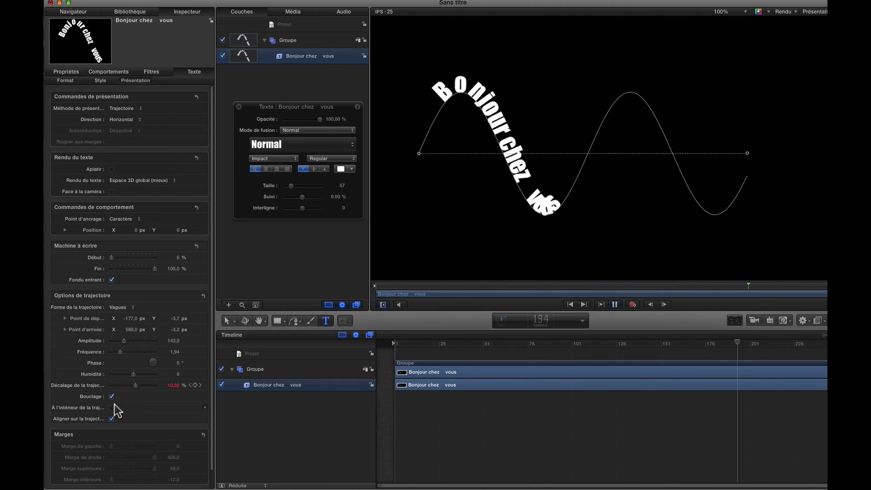
Step: Change the text's path shape to Géométrie, deselect the text and stop the playback
{"action": "left_click", "coordinate": [131, 307]}
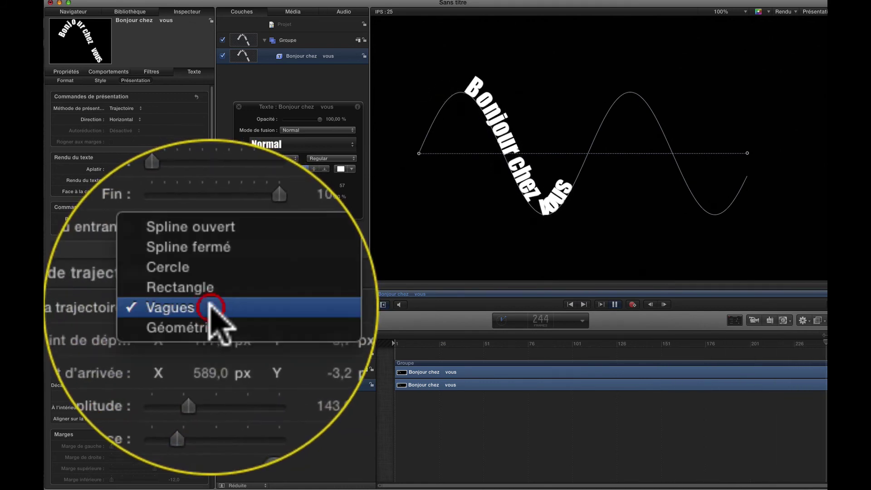
{"action": "left_click", "coordinate": [210, 311]}
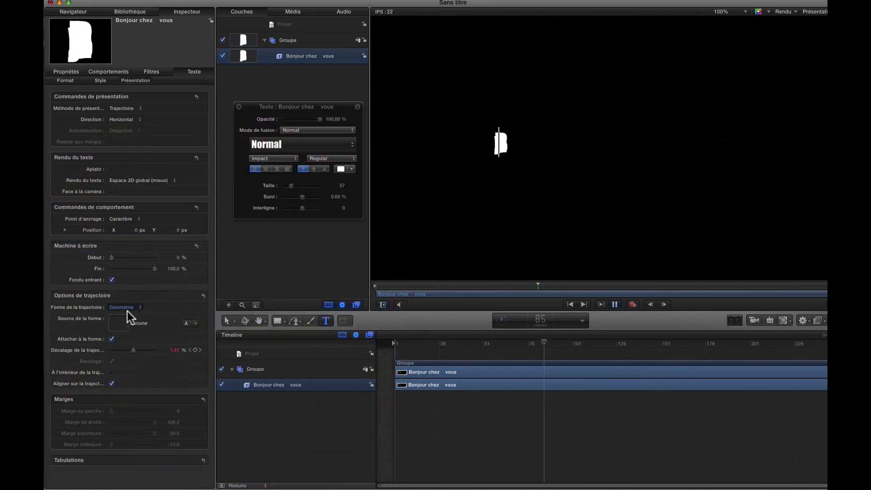
{"action": "left_click", "coordinate": [564, 420]}
{"action": "key", "text": "space"}
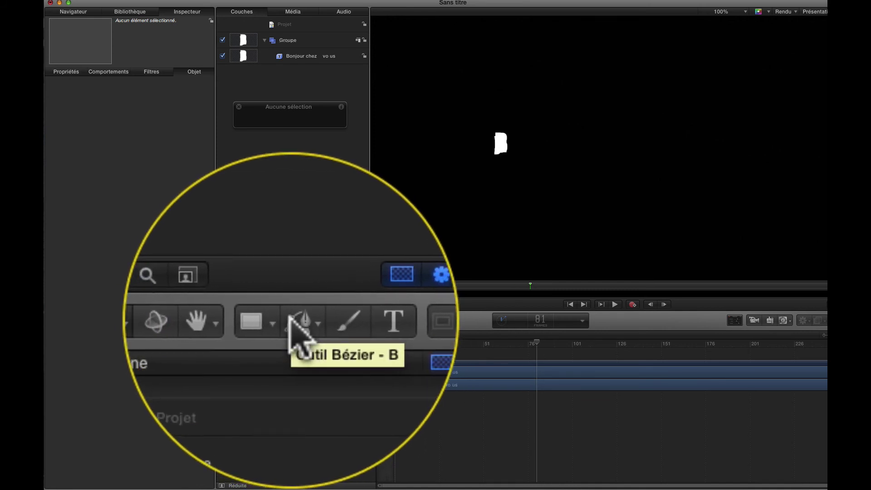
Step: Draw a seven-sided Bézier shape about 600 px wide around the text, returning to its starting point
{"action": "left_click", "coordinate": [295, 321]}
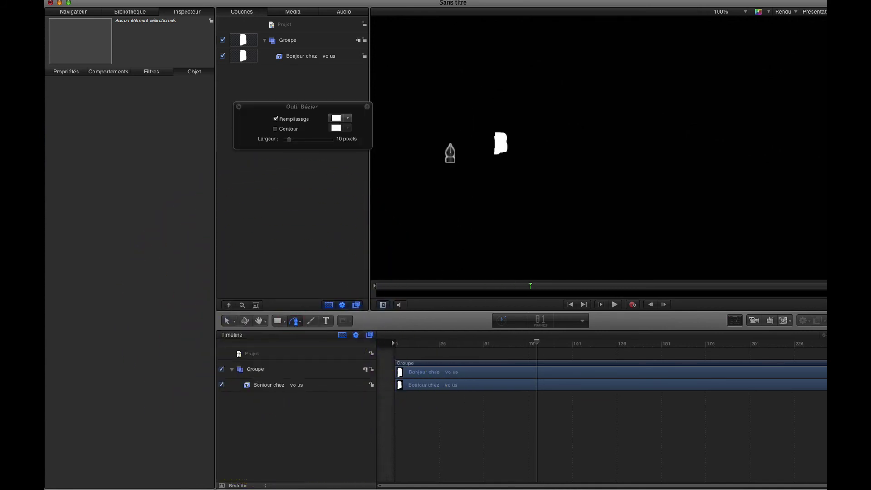
{"action": "left_click_drag", "start_coordinate": [474, 120], "coordinate": [552, 87]}
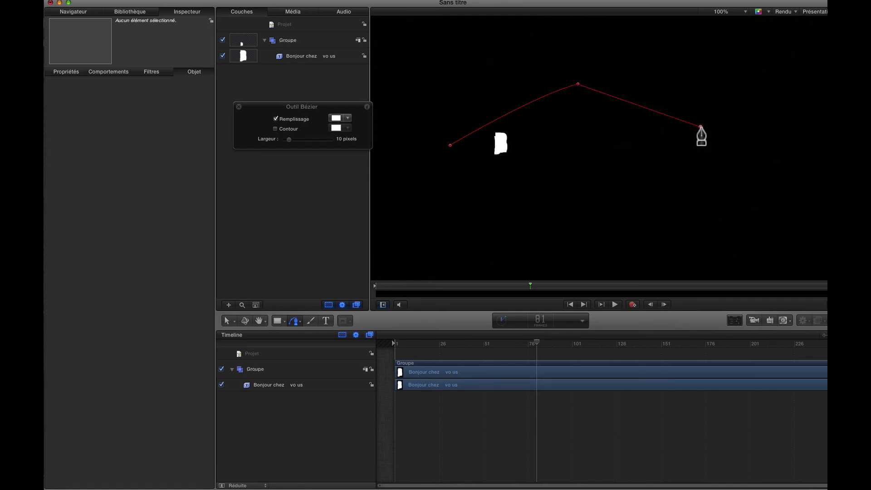
{"action": "left_click", "coordinate": [707, 191]}
{"action": "left_click", "coordinate": [630, 240]}
{"action": "left_click", "coordinate": [532, 230]}
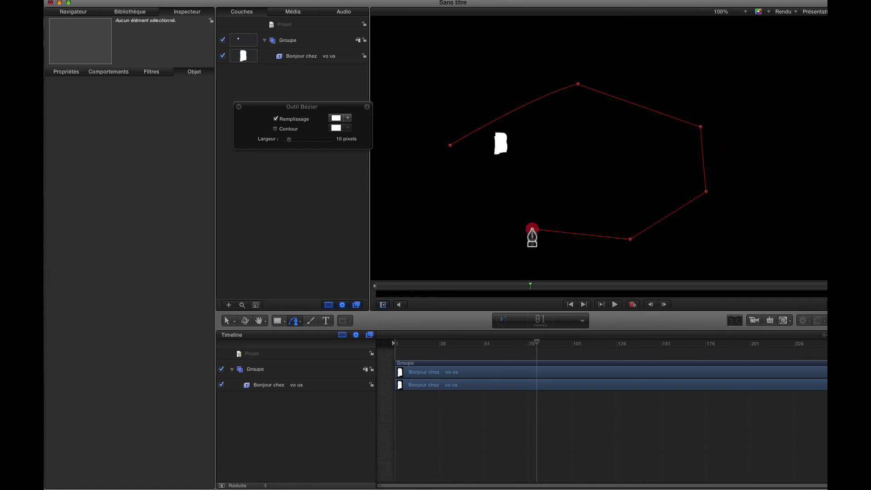
{"action": "left_click", "coordinate": [458, 199]}
{"action": "left_click", "coordinate": [450, 146]}
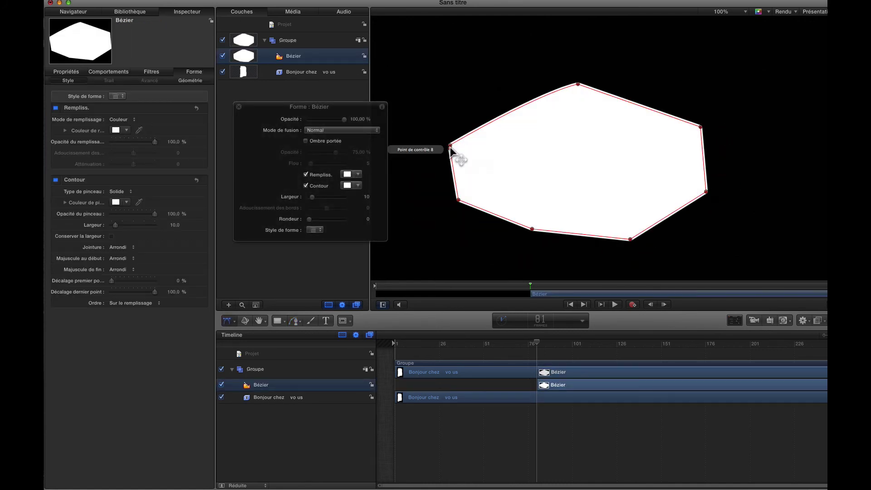
{"action": "left_click", "coordinate": [451, 146]}
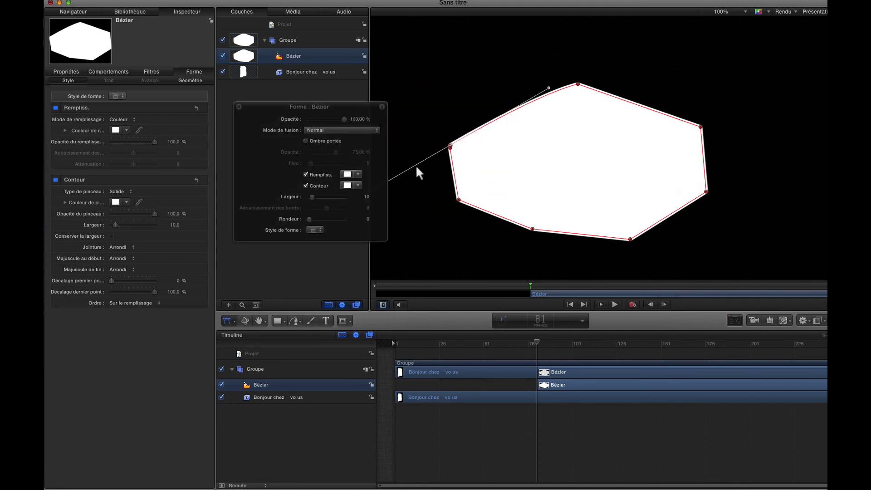
Step: Change the drawn shape's type from Bézier to B-Spline
{"action": "left_click", "coordinate": [190, 80]}
{"action": "left_click", "coordinate": [125, 109]}
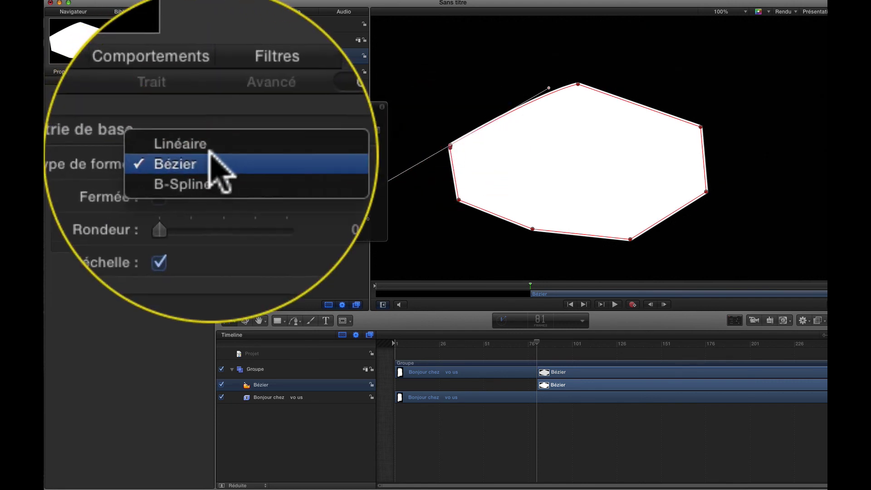
{"action": "left_click", "coordinate": [124, 116]}
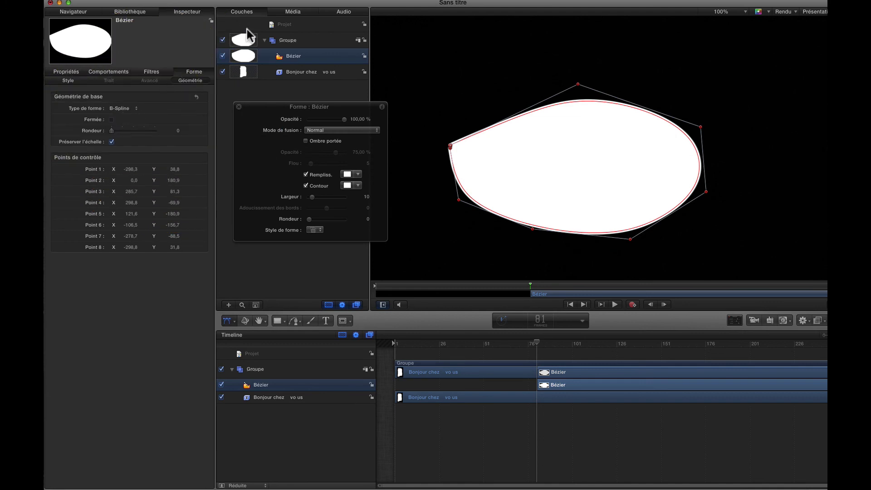
Step: Hide the Bézier shape, assign it as the shape source of the "Bonjour chez vous" text, and open the text for path editing
{"action": "left_click", "coordinate": [299, 73]}
{"action": "left_click", "coordinate": [223, 55]}
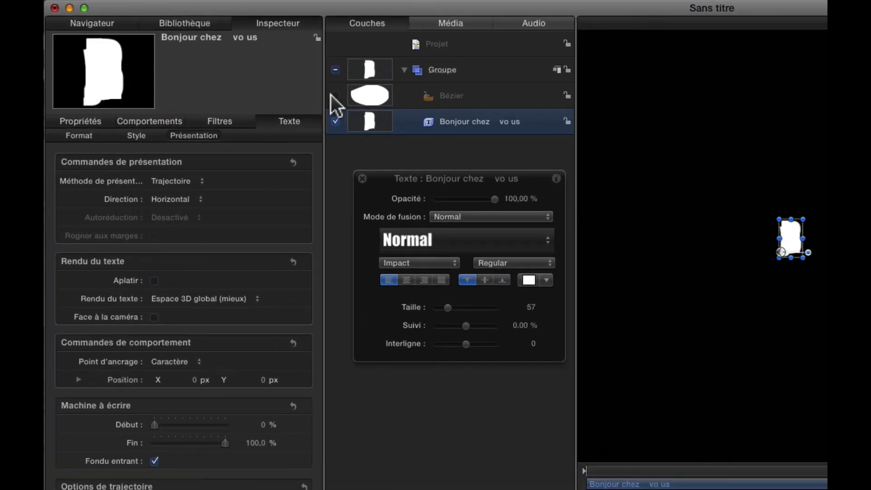
{"action": "left_click", "coordinate": [334, 95]}
{"action": "left_click", "coordinate": [336, 95]}
{"action": "left_click", "coordinate": [391, 109]}
{"action": "left_click_drag", "start_coordinate": [391, 109], "coordinate": [170, 489]}
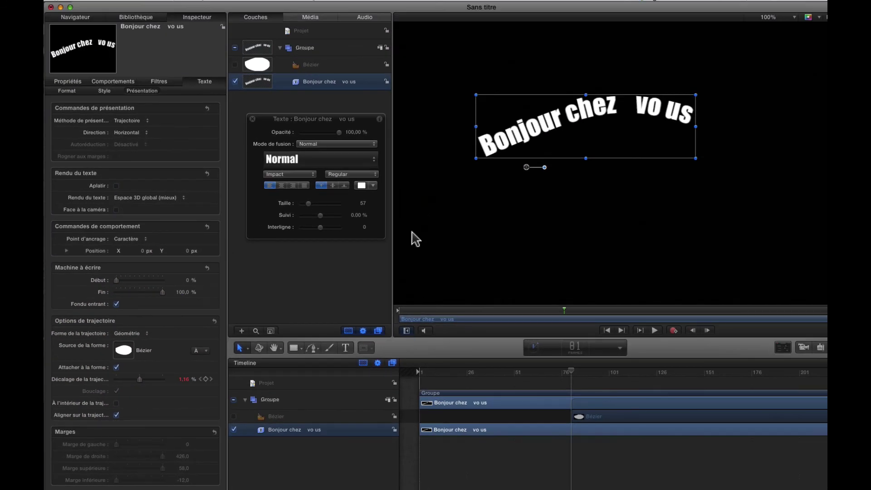
{"action": "left_click", "coordinate": [345, 348]}
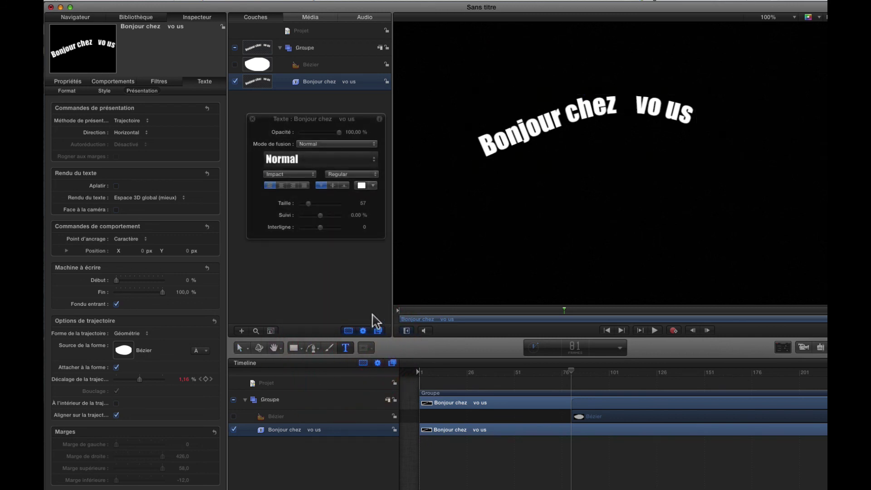
{"action": "left_click", "coordinate": [607, 98]}
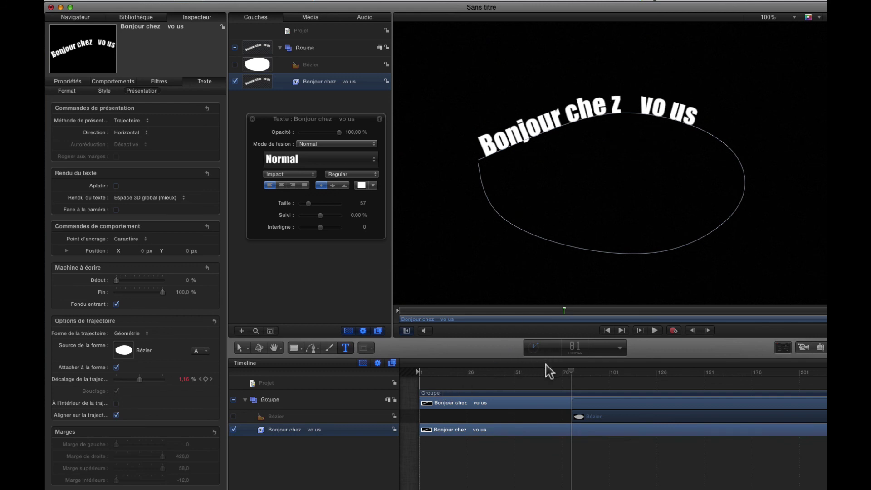
Step: Shift the Bézier clip to frame 1, extend it across the timeline, and preview the animation from the start with the text's path shown
{"action": "left_click_drag", "start_coordinate": [590, 414], "coordinate": [440, 423]}
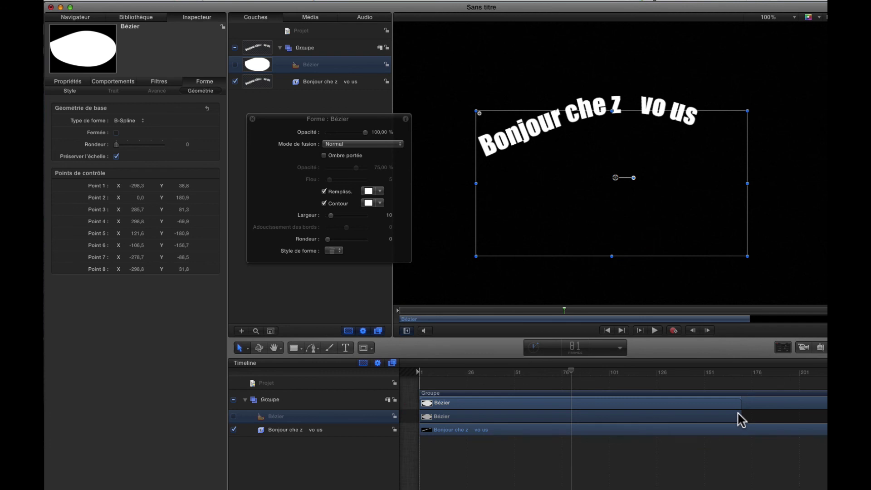
{"action": "left_click_drag", "start_coordinate": [738, 414], "coordinate": [826, 416]}
{"action": "left_click_drag", "start_coordinate": [508, 375], "coordinate": [421, 376]}
{"action": "key", "text": "space"}
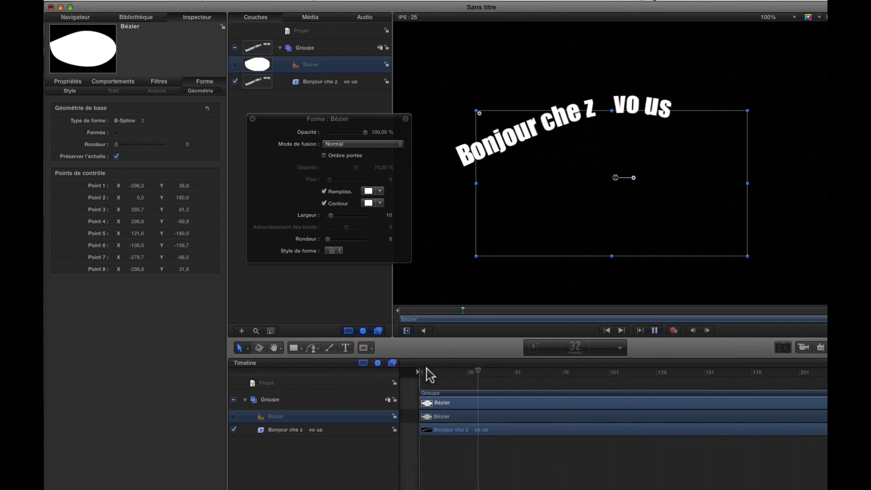
{"action": "left_click", "coordinate": [346, 348]}
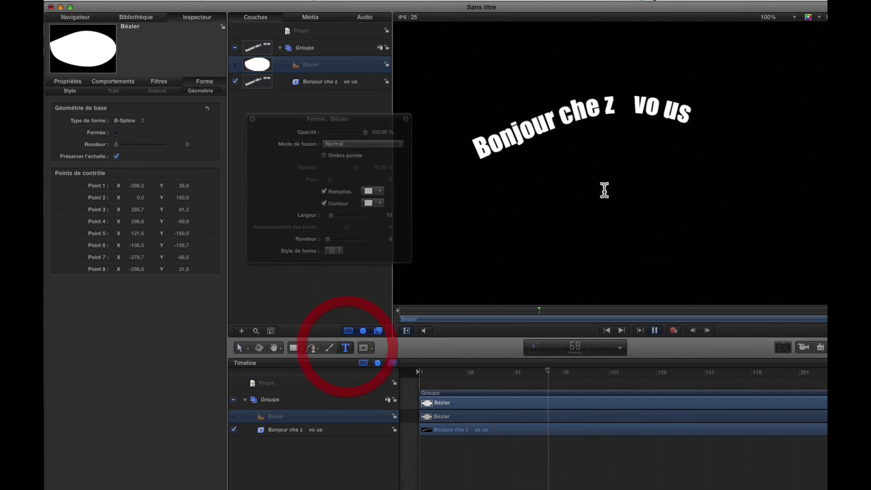
{"action": "left_click", "coordinate": [603, 107]}
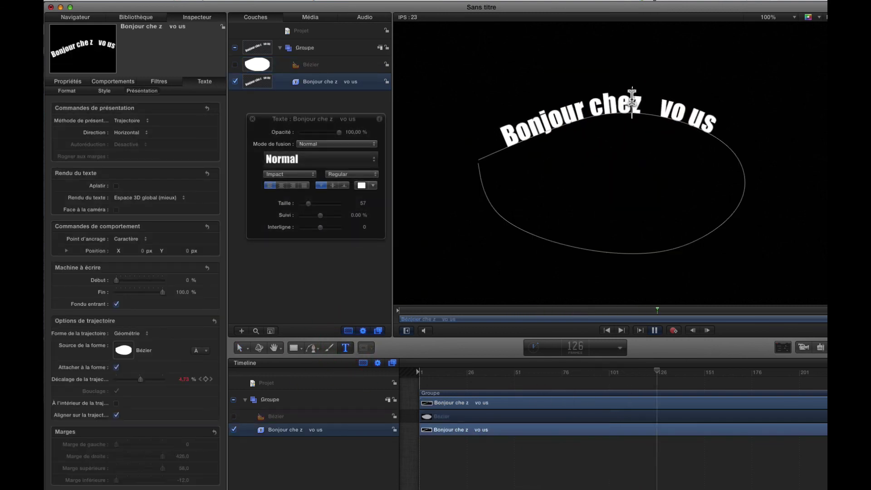